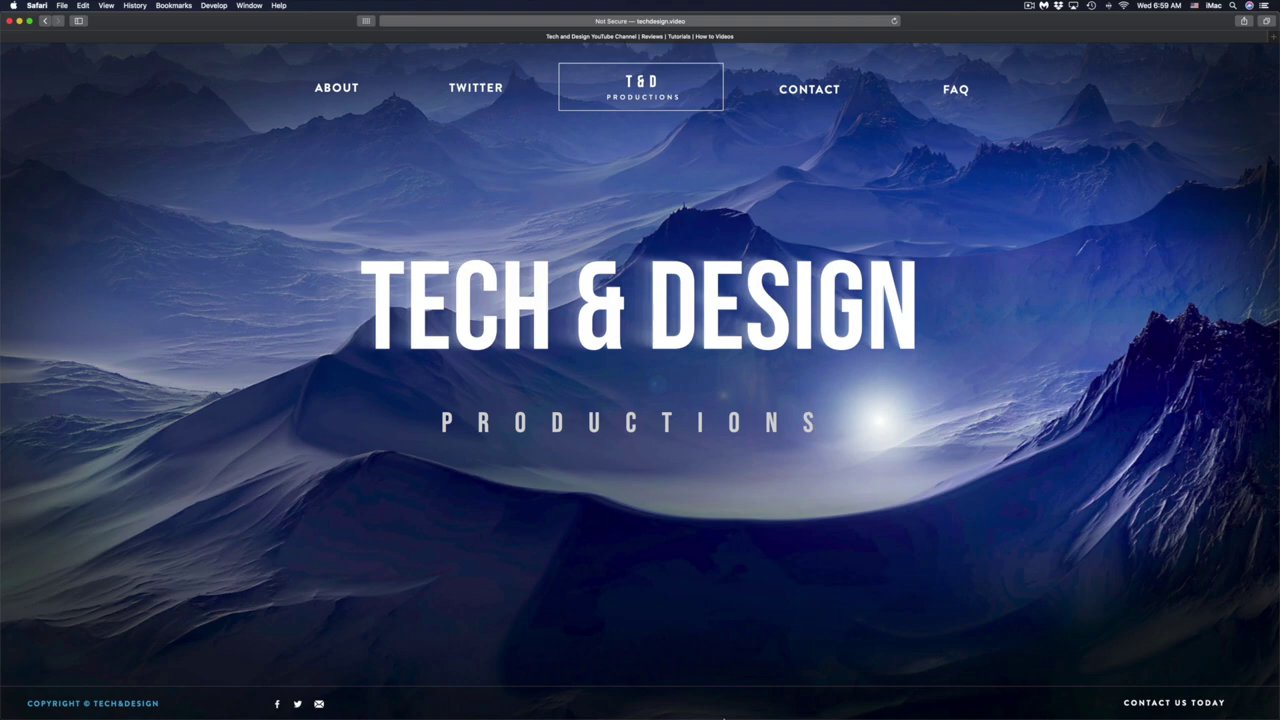
Step: Search Spotlight for 'photos' and launch the Photos app from the top hit
mouse_move(723, 716)
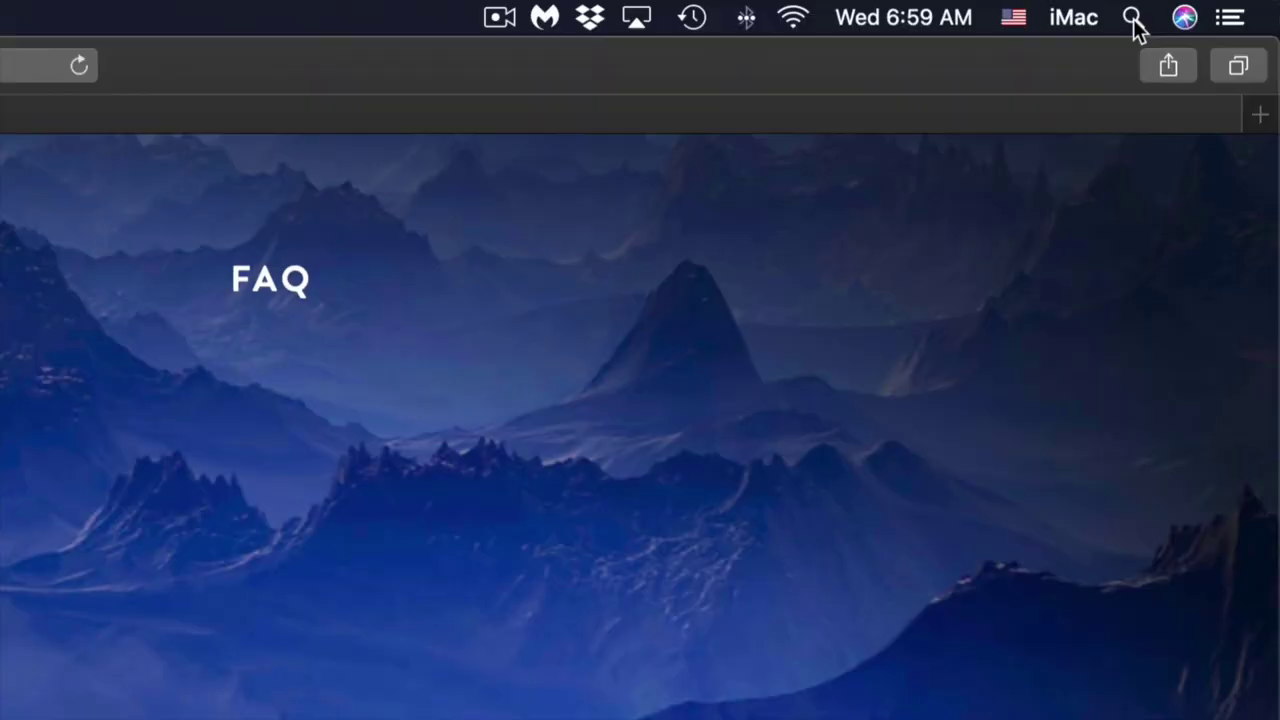
click(1097, 62)
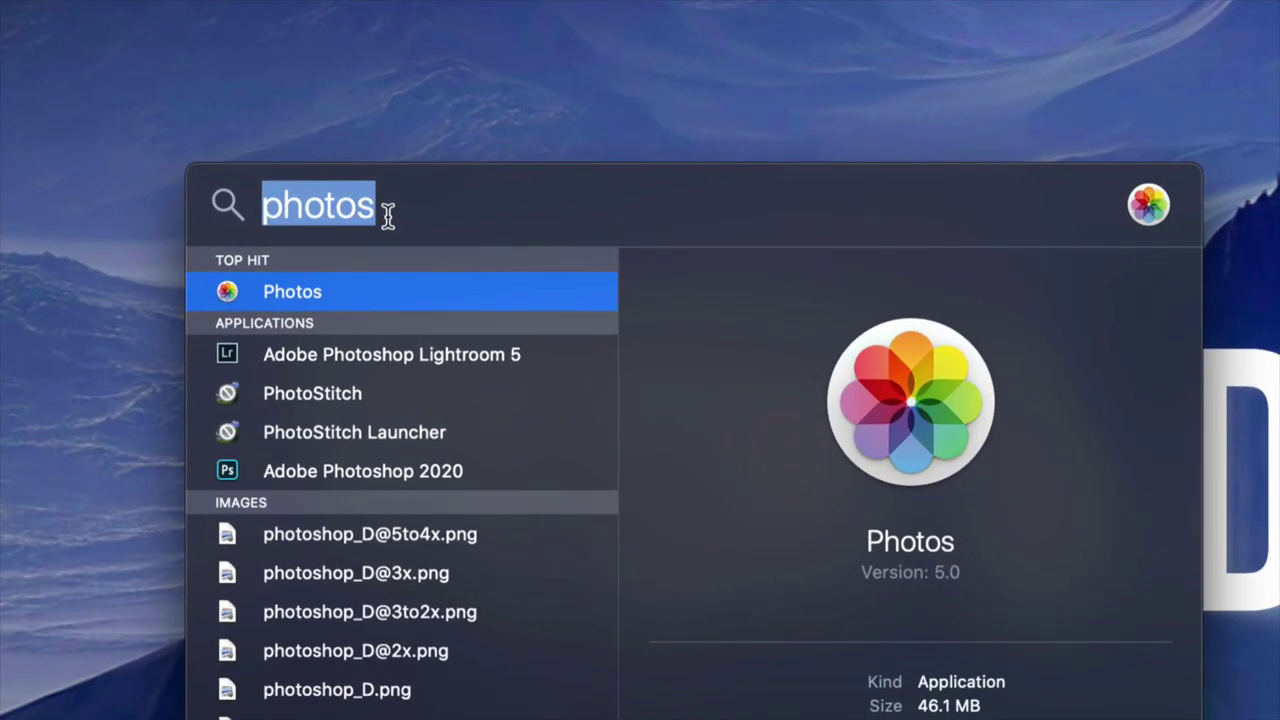
click(388, 216)
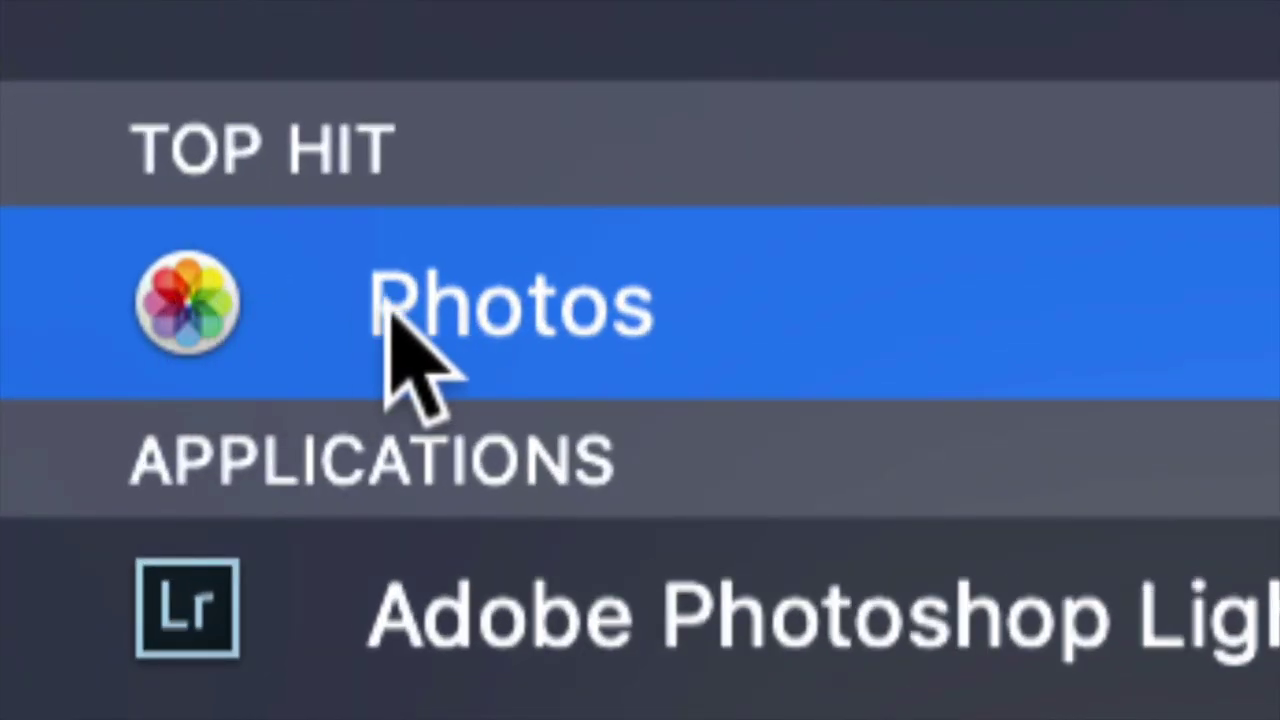
click(392, 330)
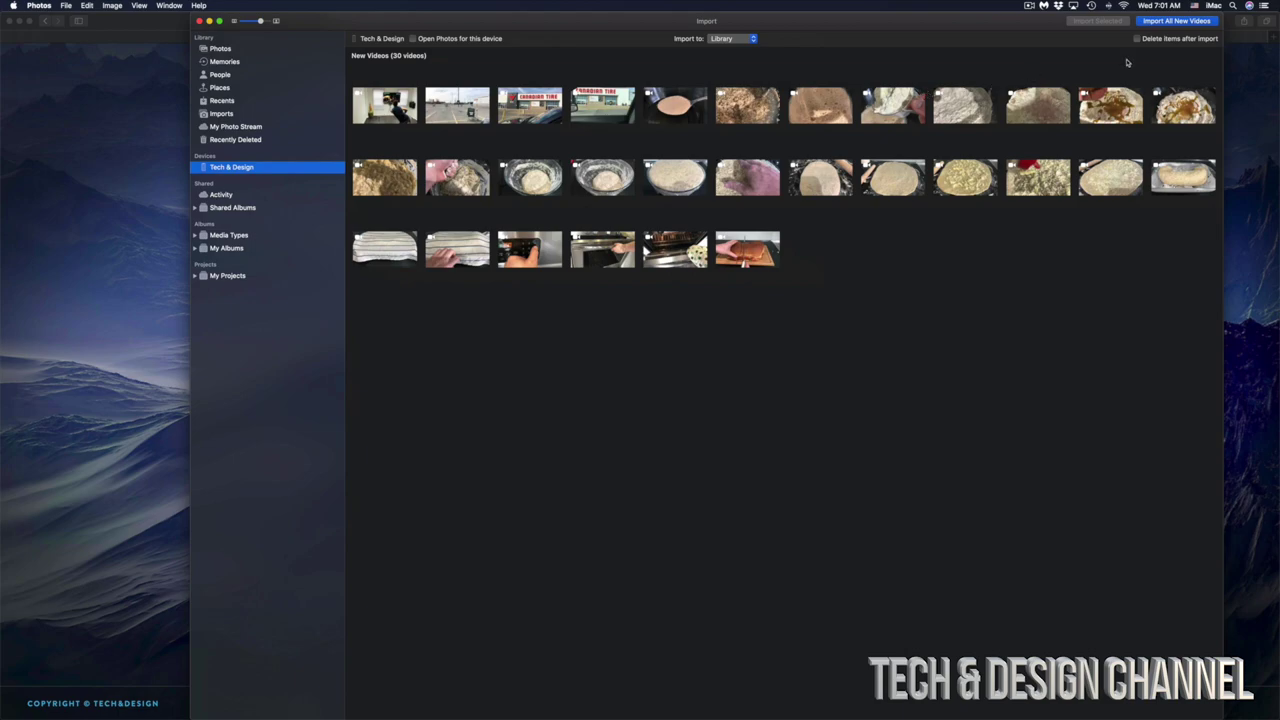
Step: Import all 30 new iPhone videos with 'Delete items after import' turned on
drag(988, 21, 966, 83)
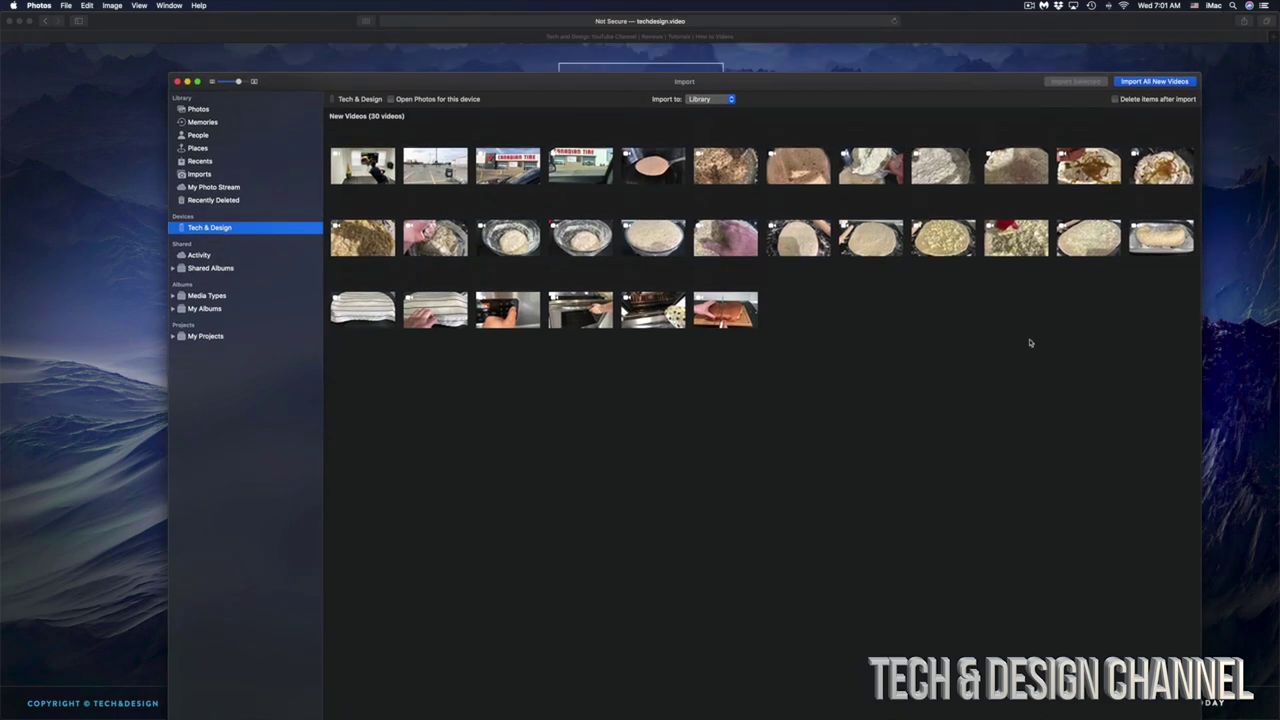
click(884, 178)
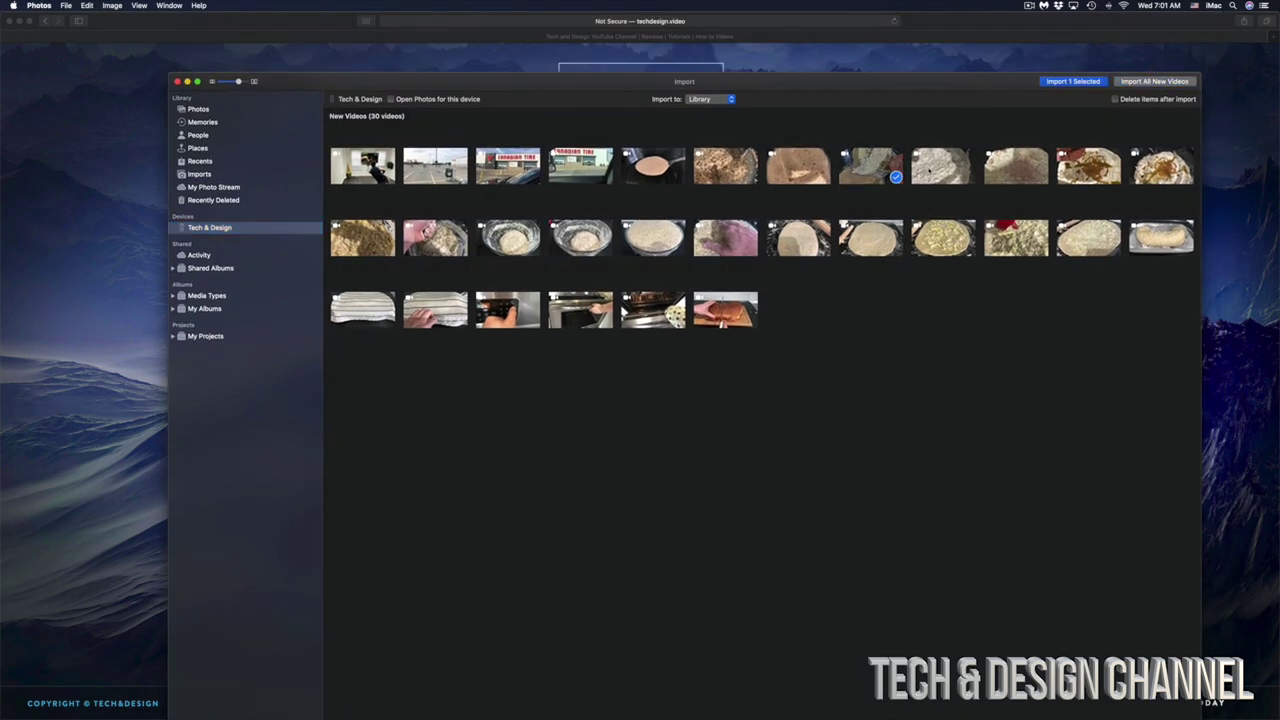
click(931, 172)
click(1024, 175)
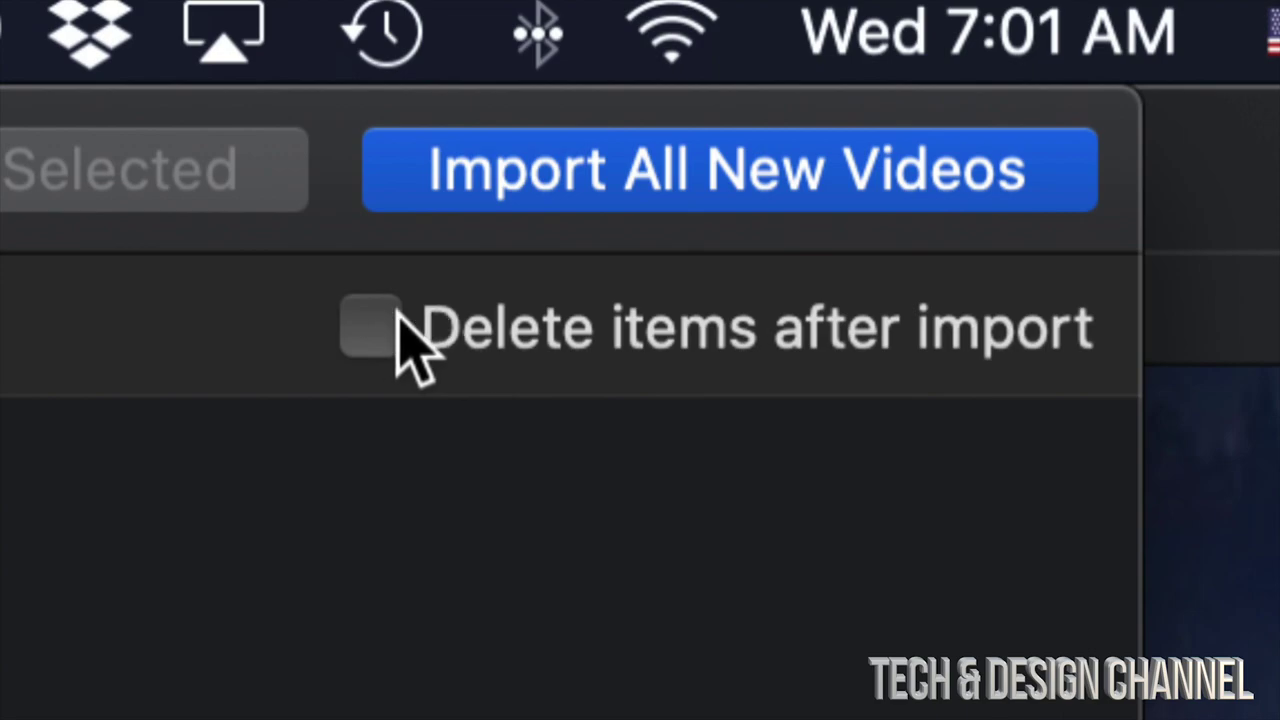
click(384, 322)
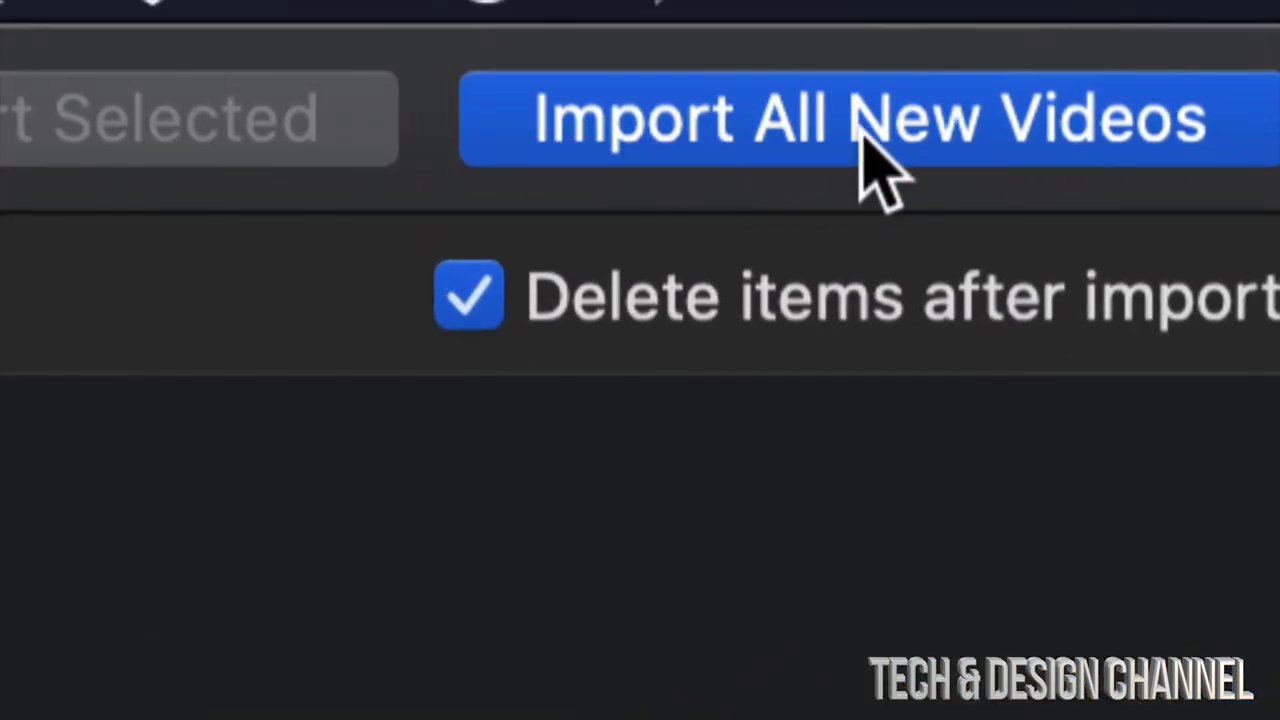
click(862, 135)
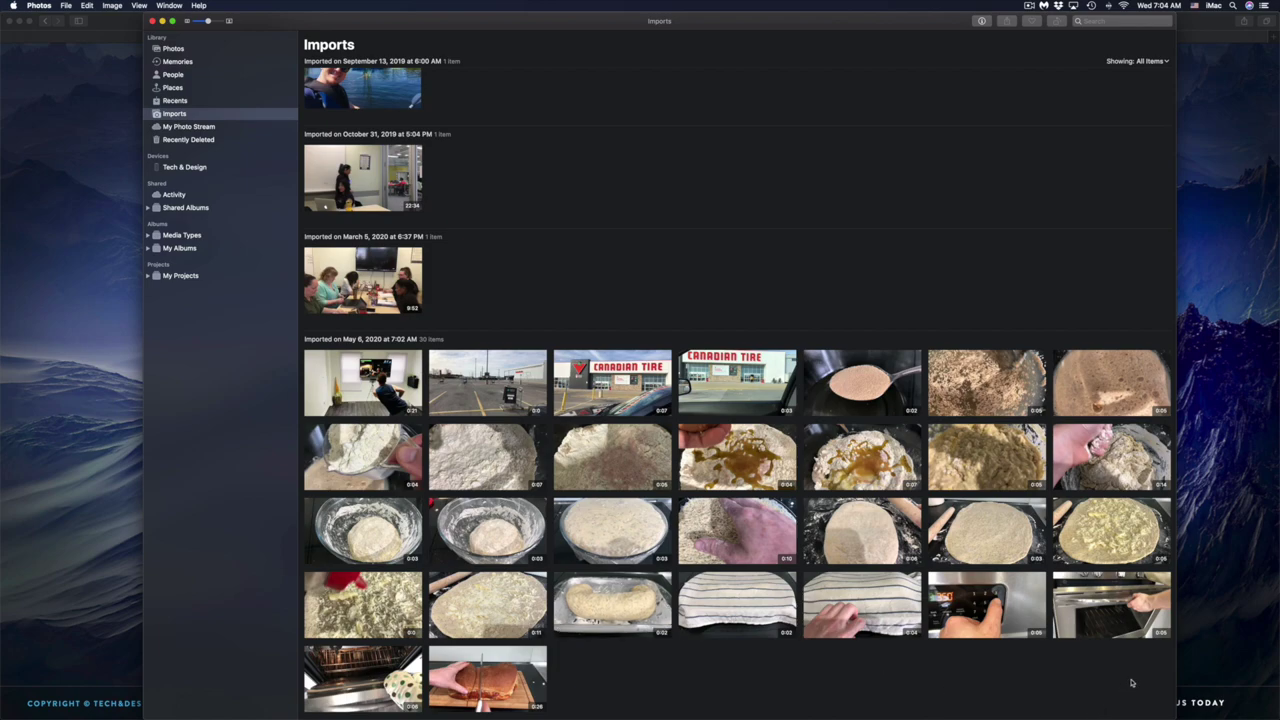
Step: Select the first video of the new batch and bring up the File > Export submenu
click(1002, 600)
click(990, 525)
click(363, 383)
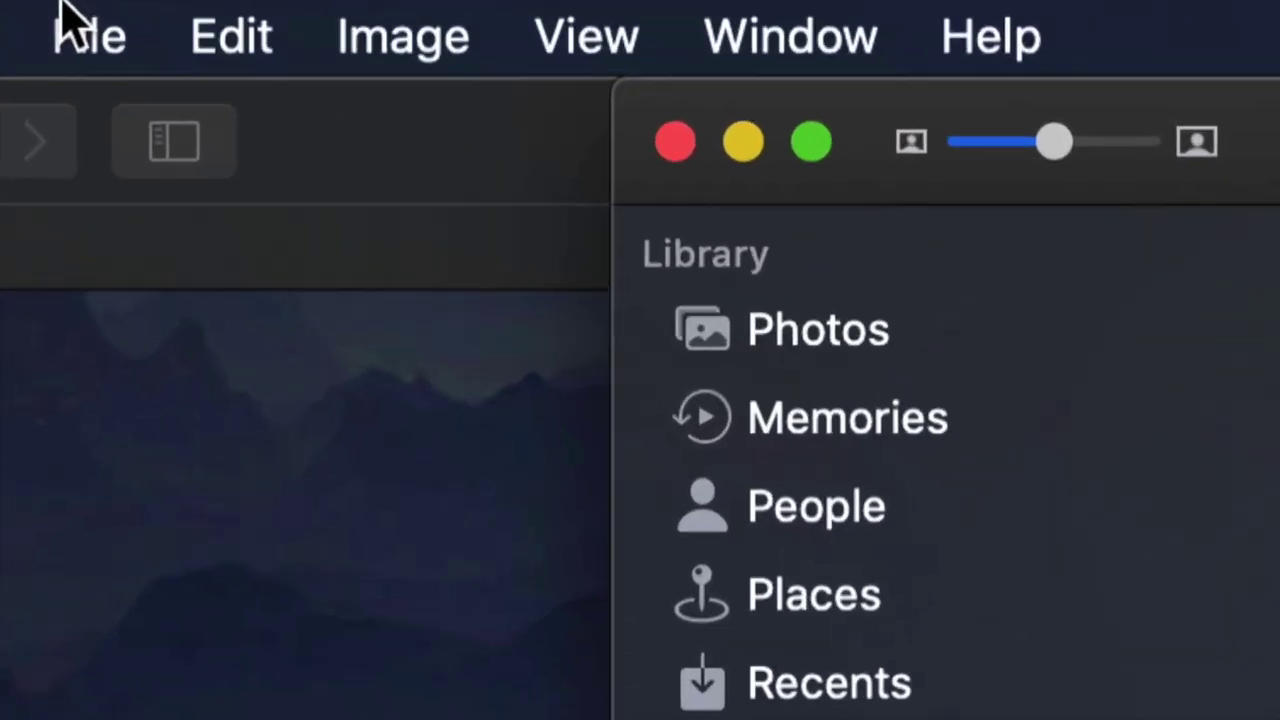
click(77, 24)
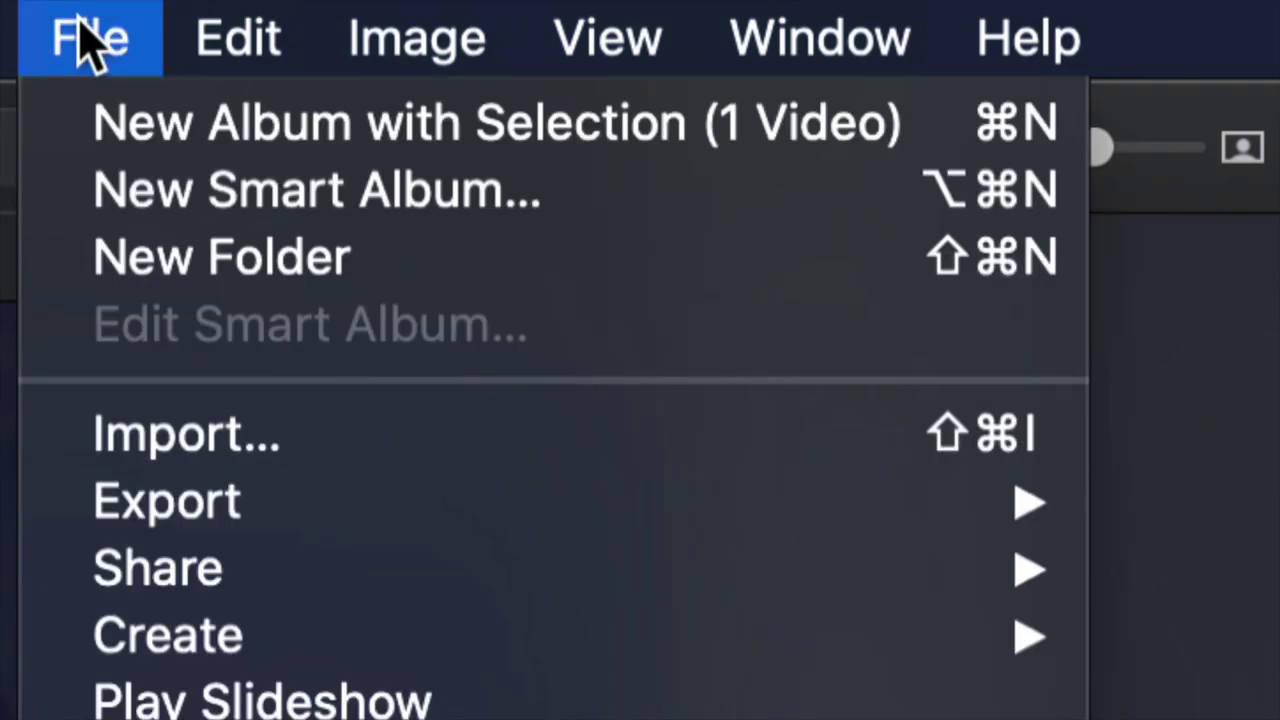
mouse_move(360, 517)
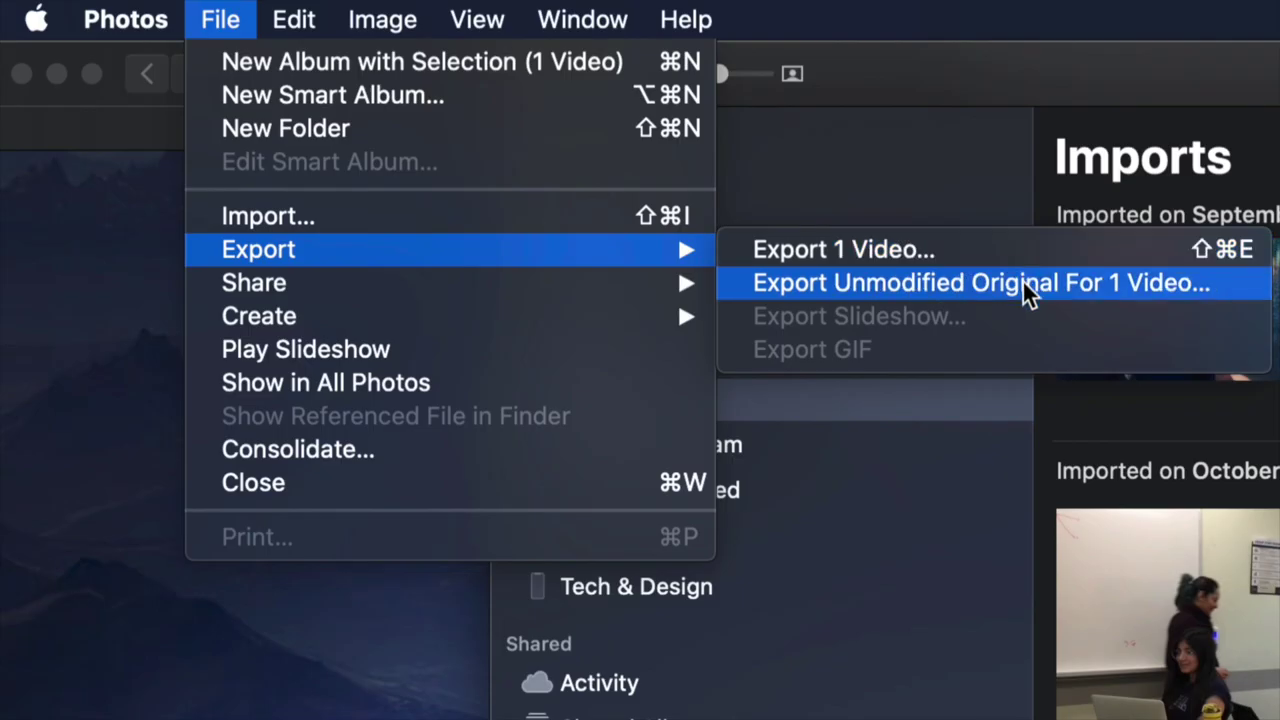
Step: Export the first video as an unmodified original, keeping its file name with no subfolder
click(1163, 281)
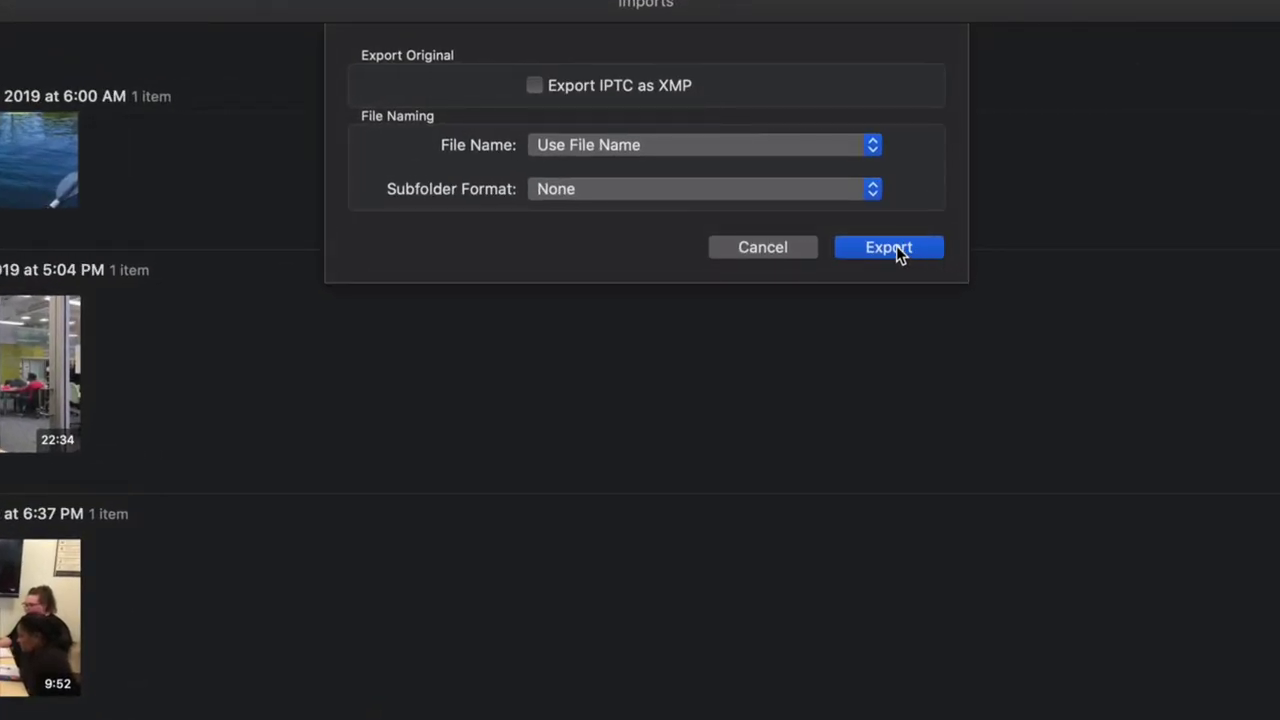
click(890, 249)
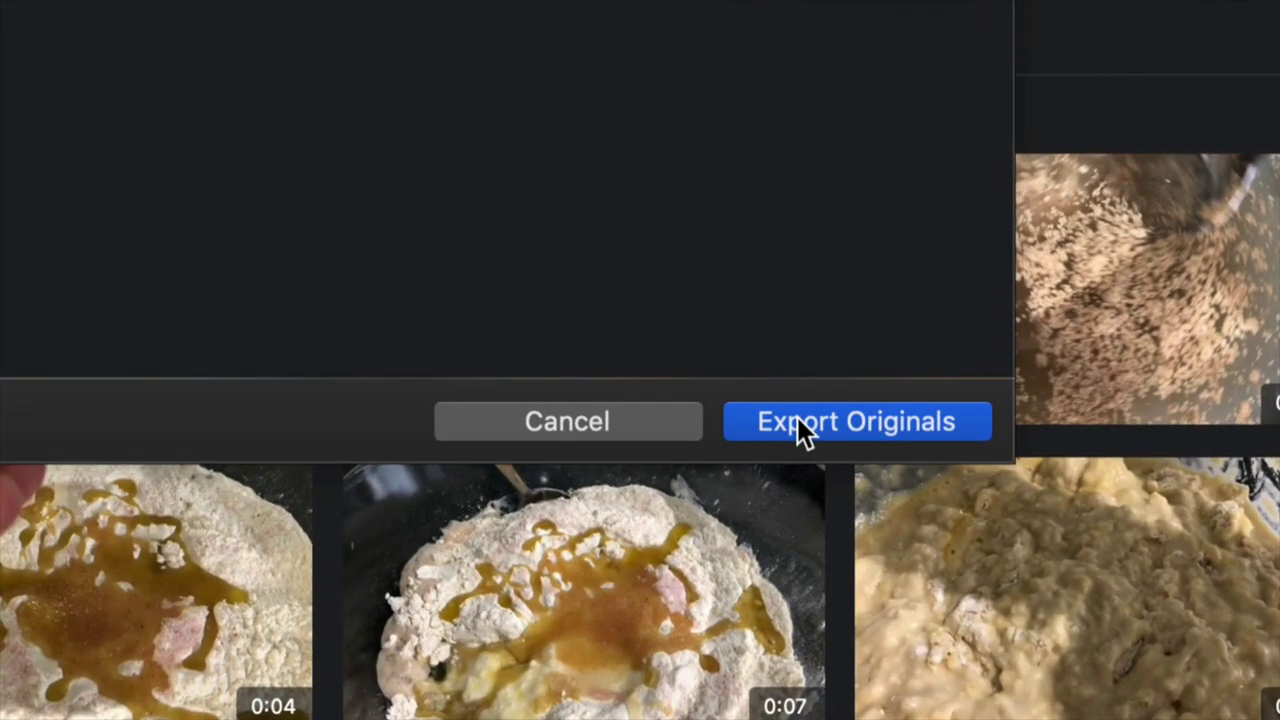
Step: Save the first video's original to the Desktop, then dismiss a thumbnail's context menu
click(869, 425)
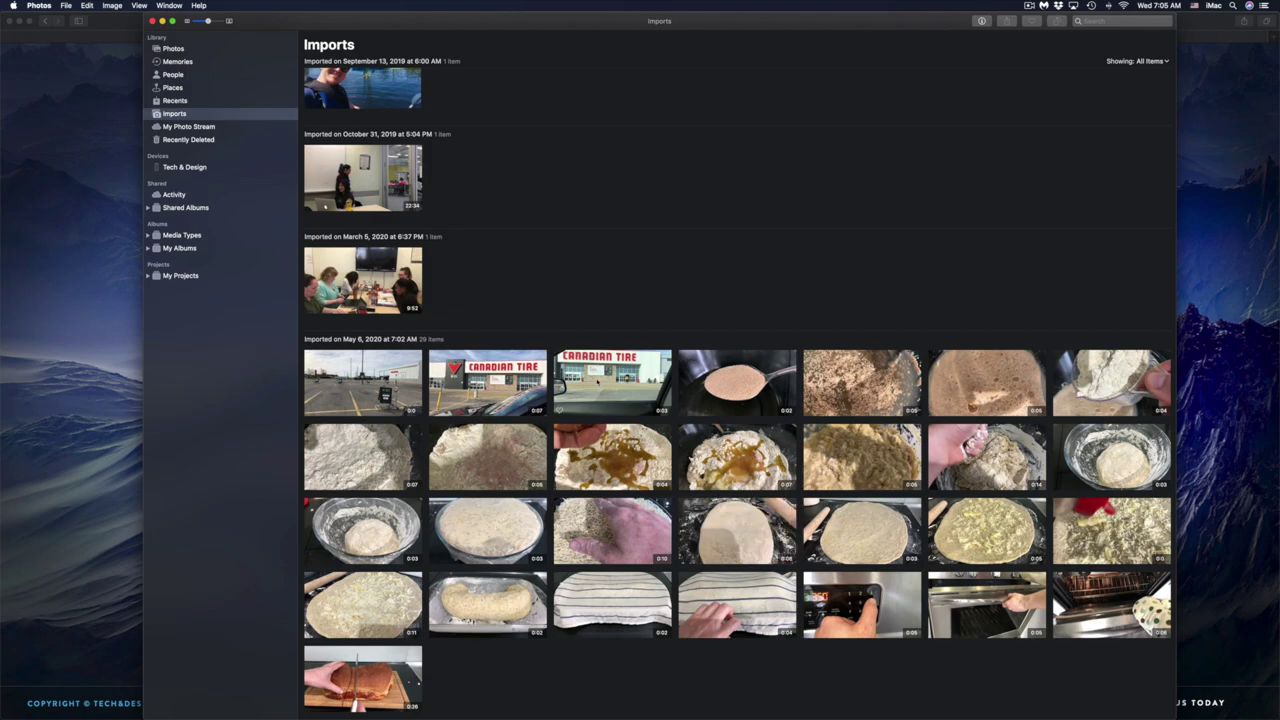
right_click(603, 380)
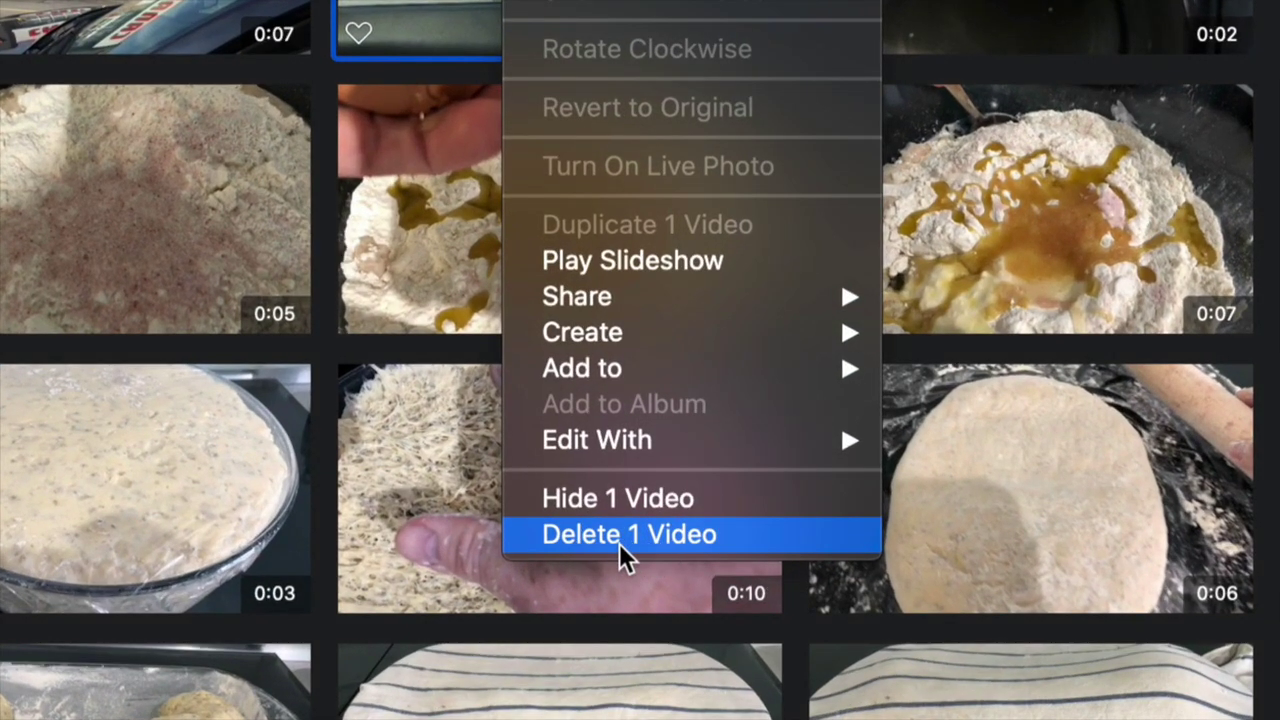
click(588, 672)
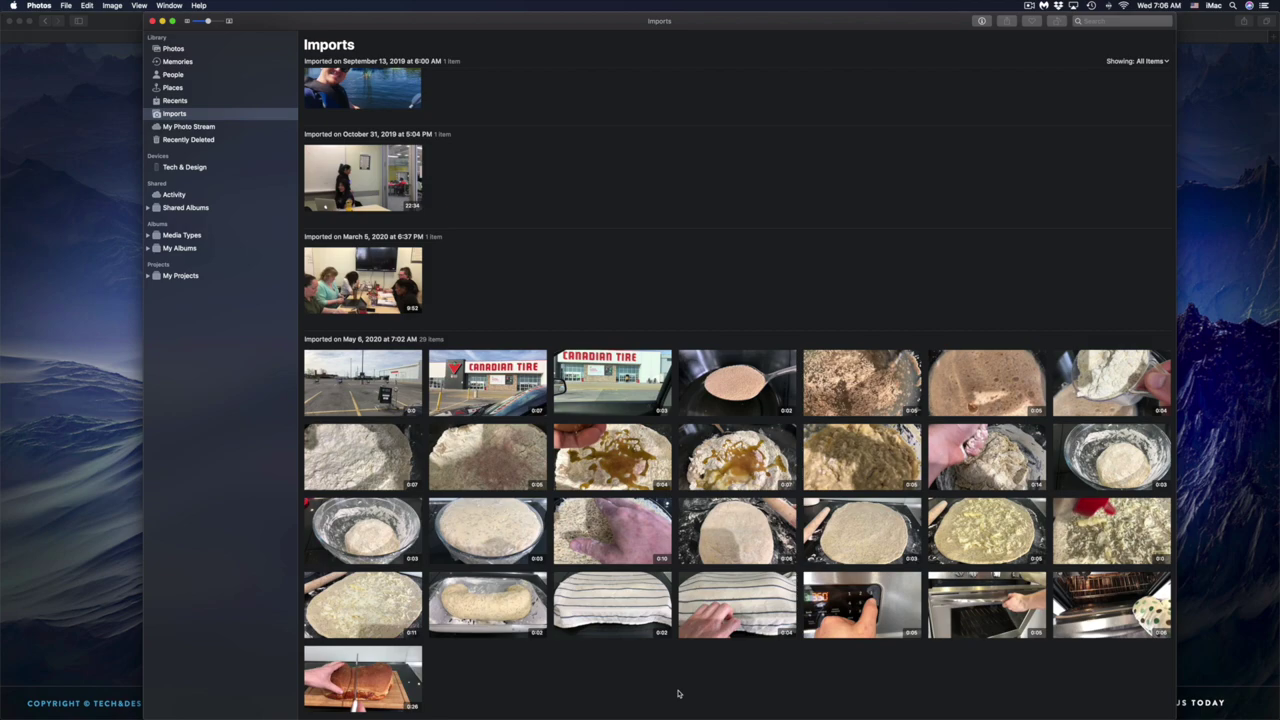
Step: Try Select All and a drag selection on the new batch, then clear the selection
key(super+a)
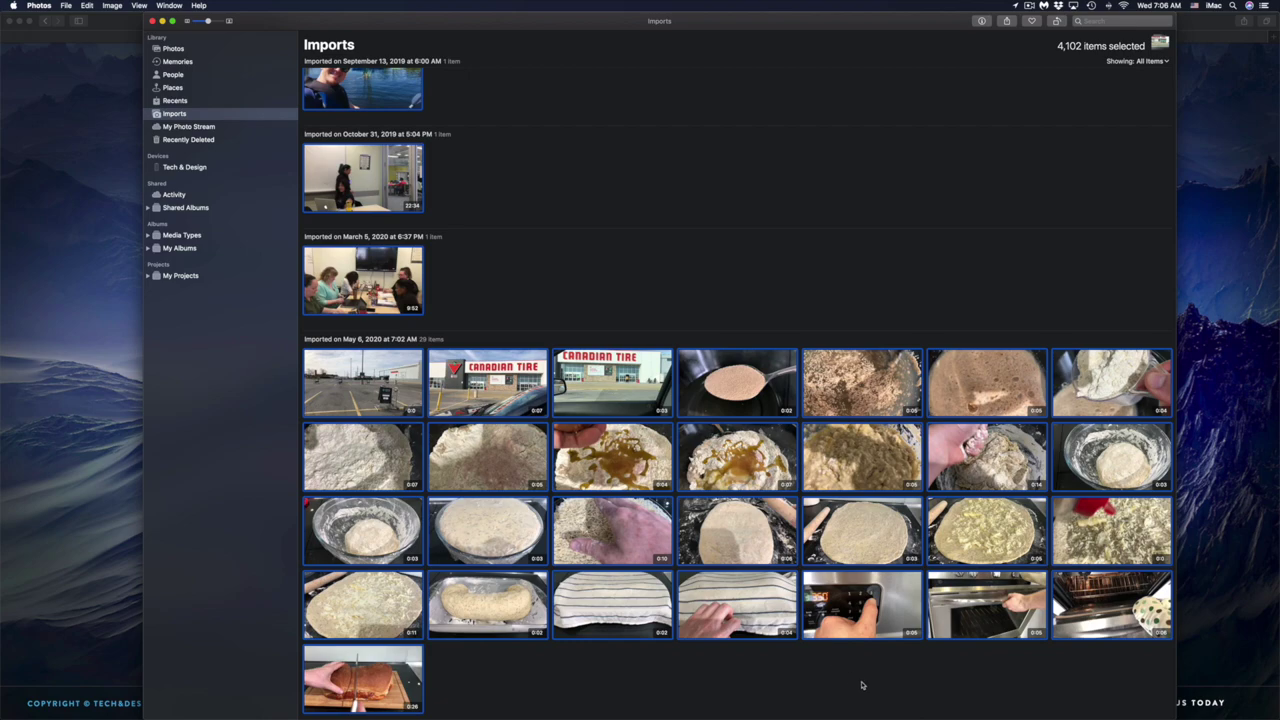
click(862, 685)
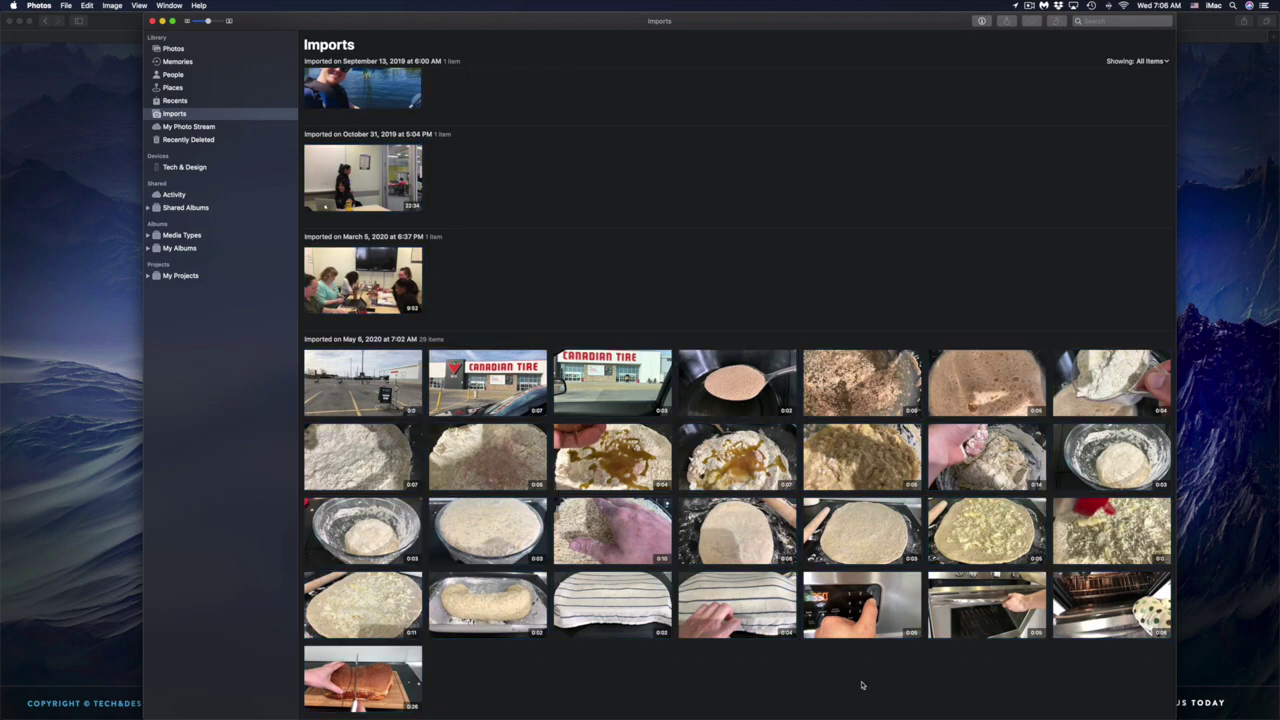
drag(1130, 690, 364, 362)
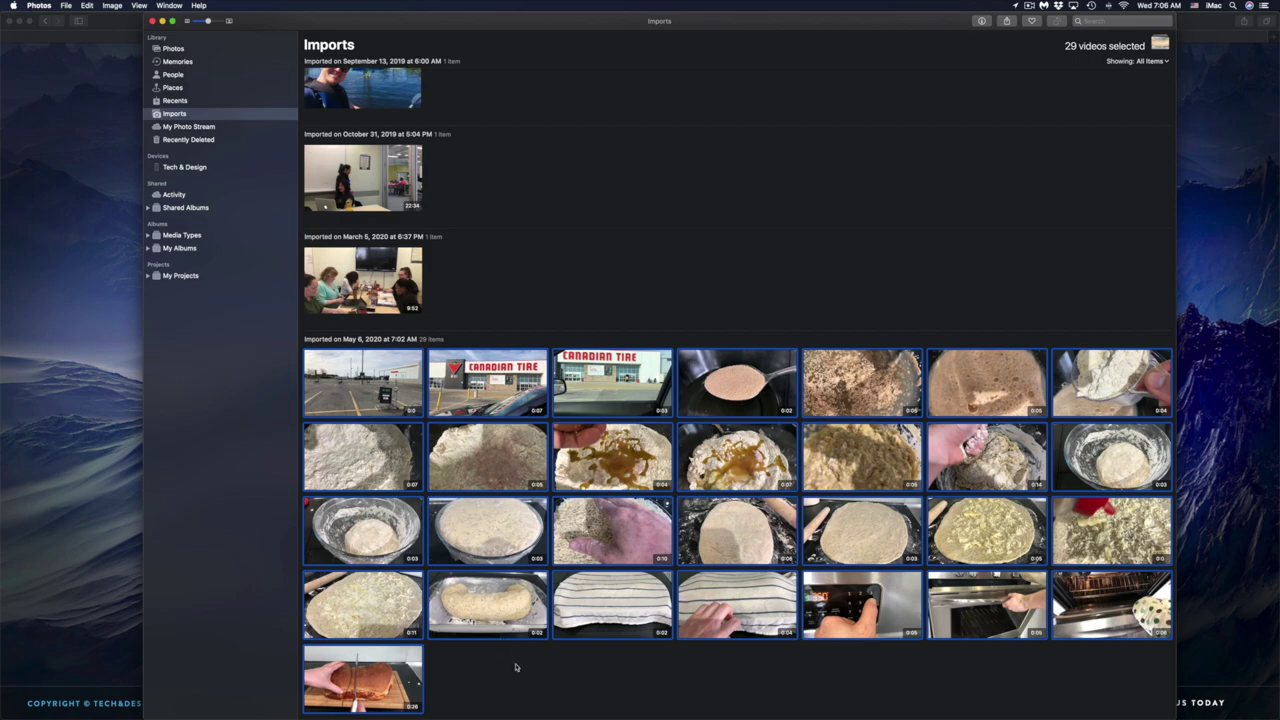
click(516, 667)
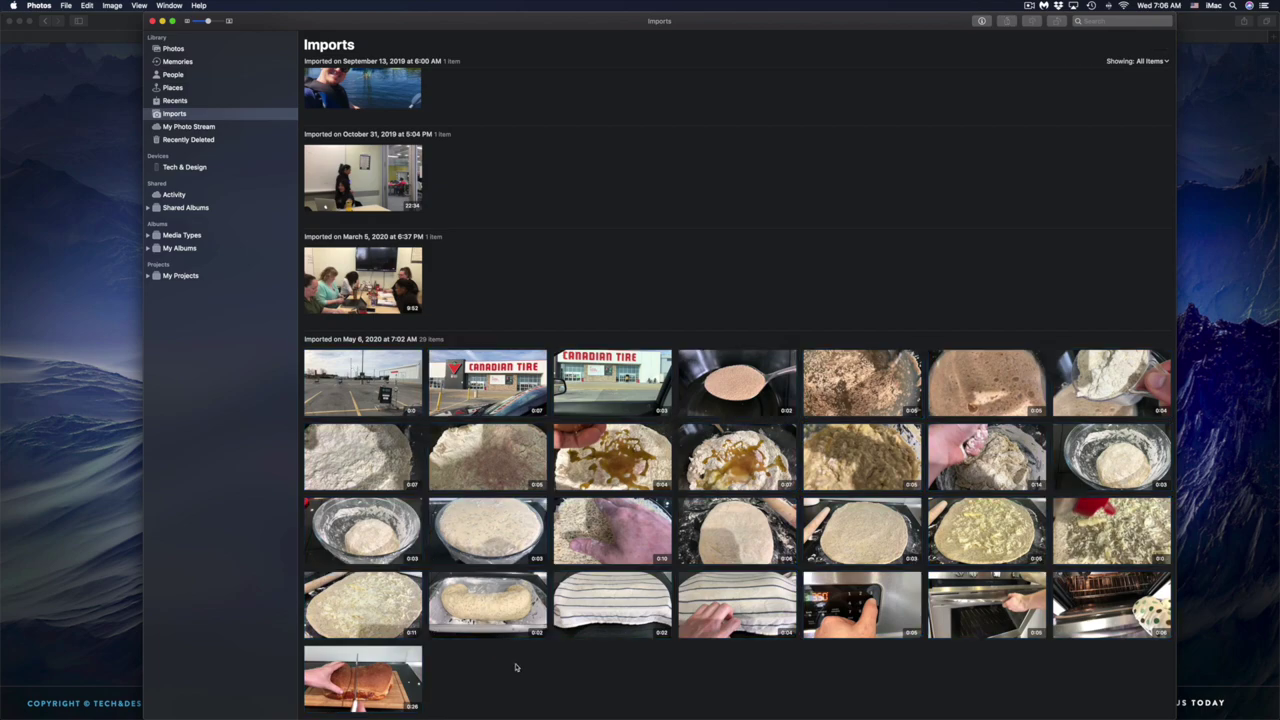
scroll(600, 666, up, 1)
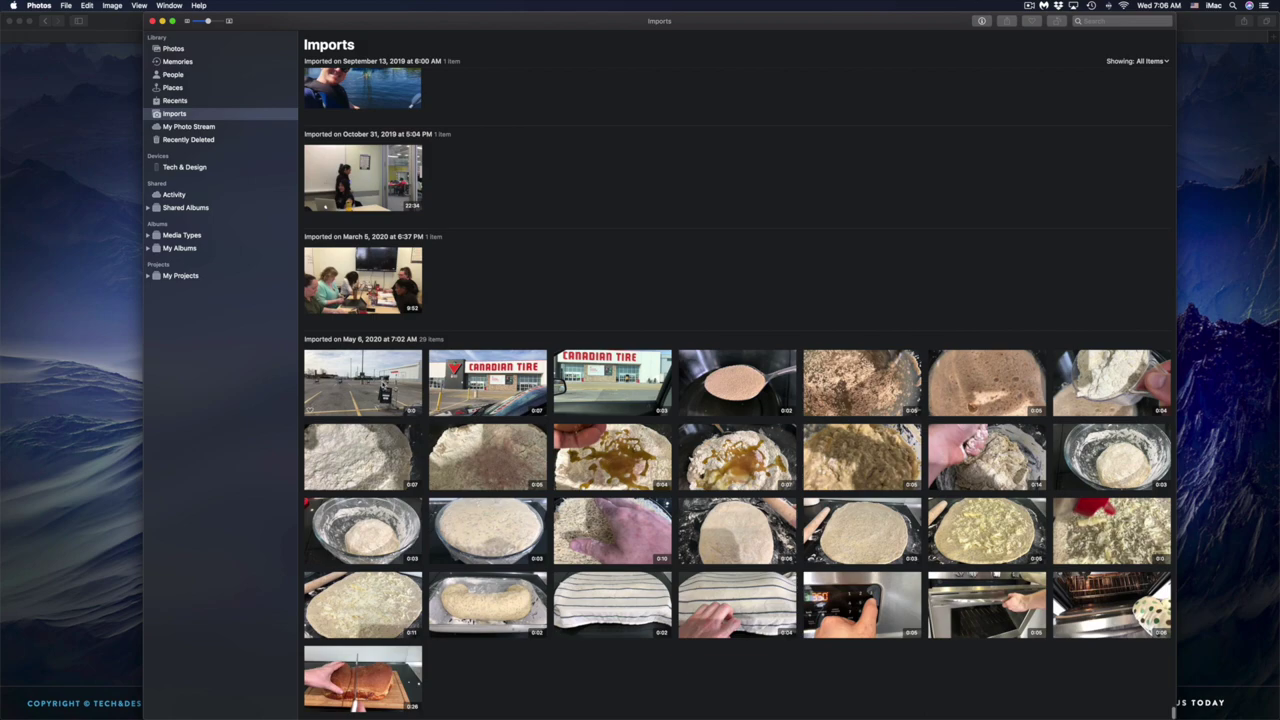
click(359, 381)
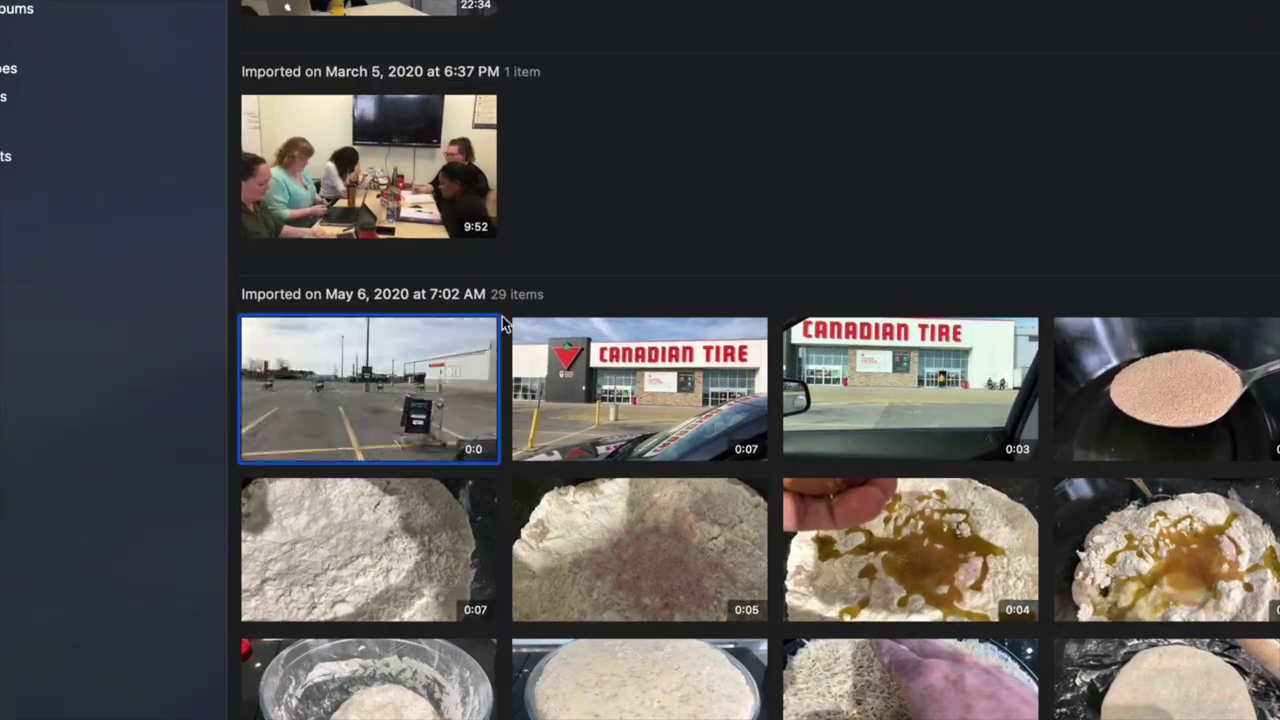
click(623, 294)
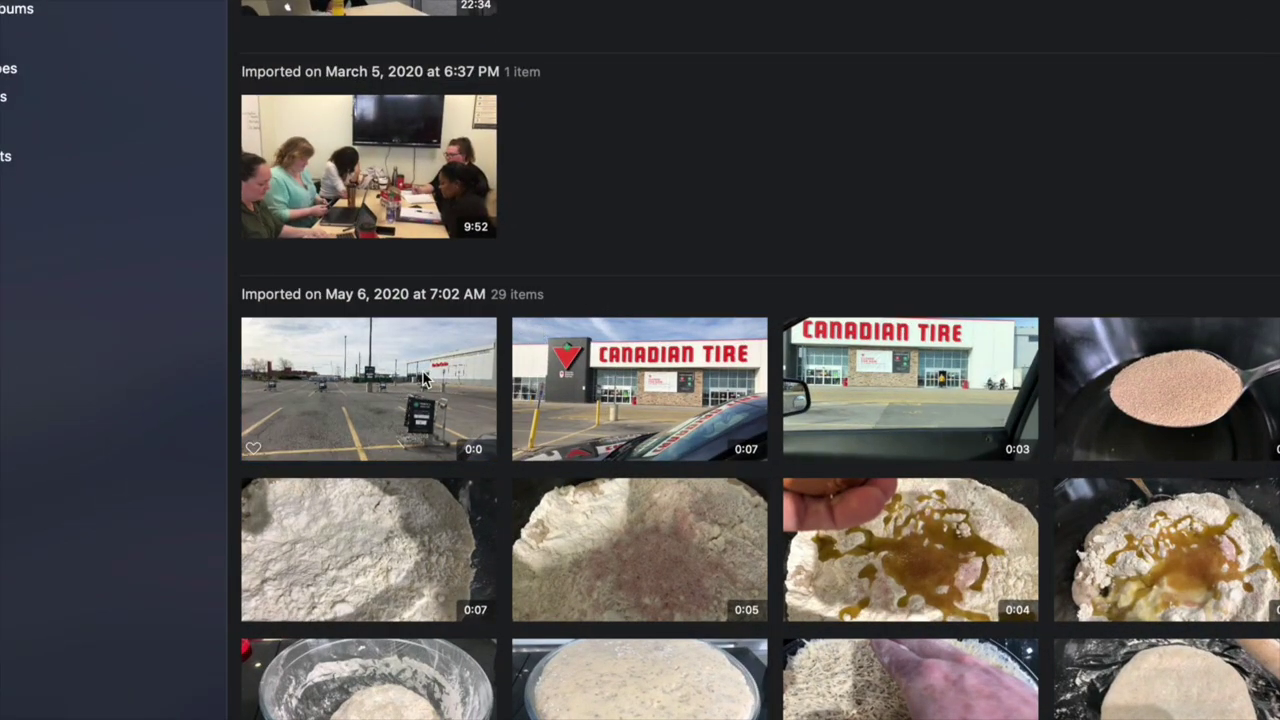
Step: Select all 29 May 6 clips, then deselect the first parking-lot clip, leaving 28
click(351, 372)
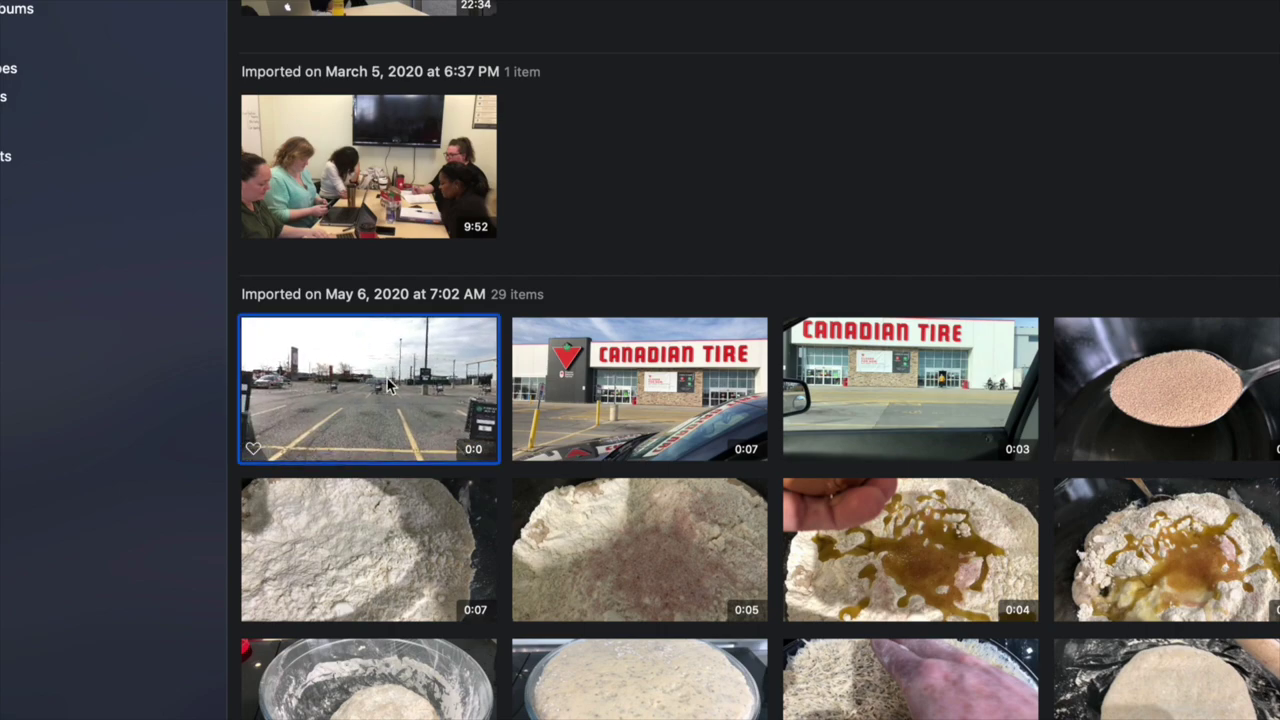
scroll(585, 680, down, 2)
scroll(587, 717, down, 6)
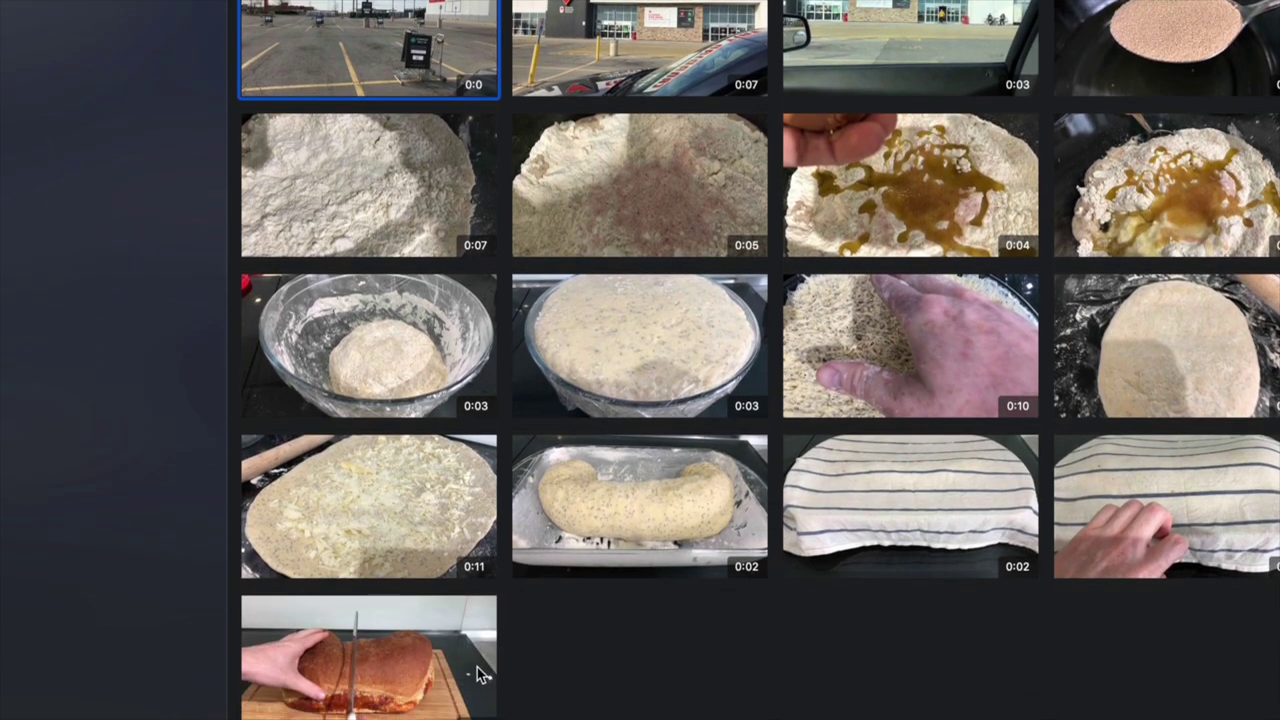
shift+click(426, 641)
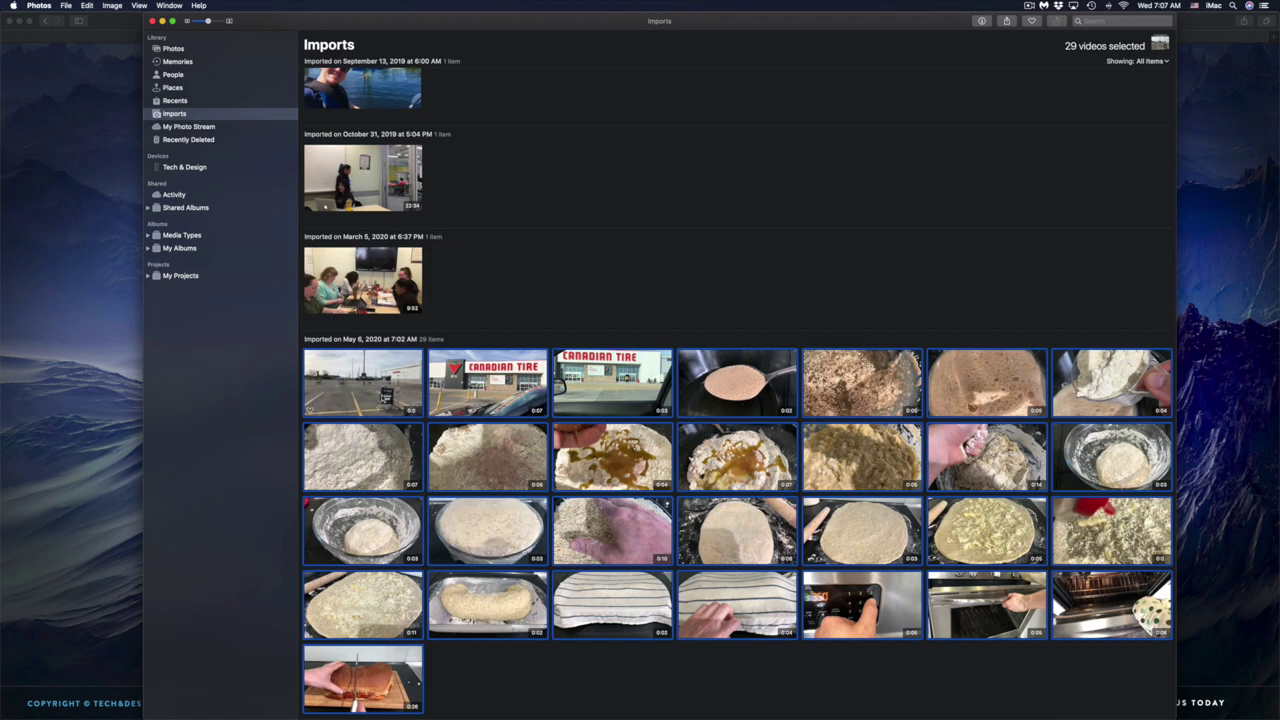
super+click(367, 398)
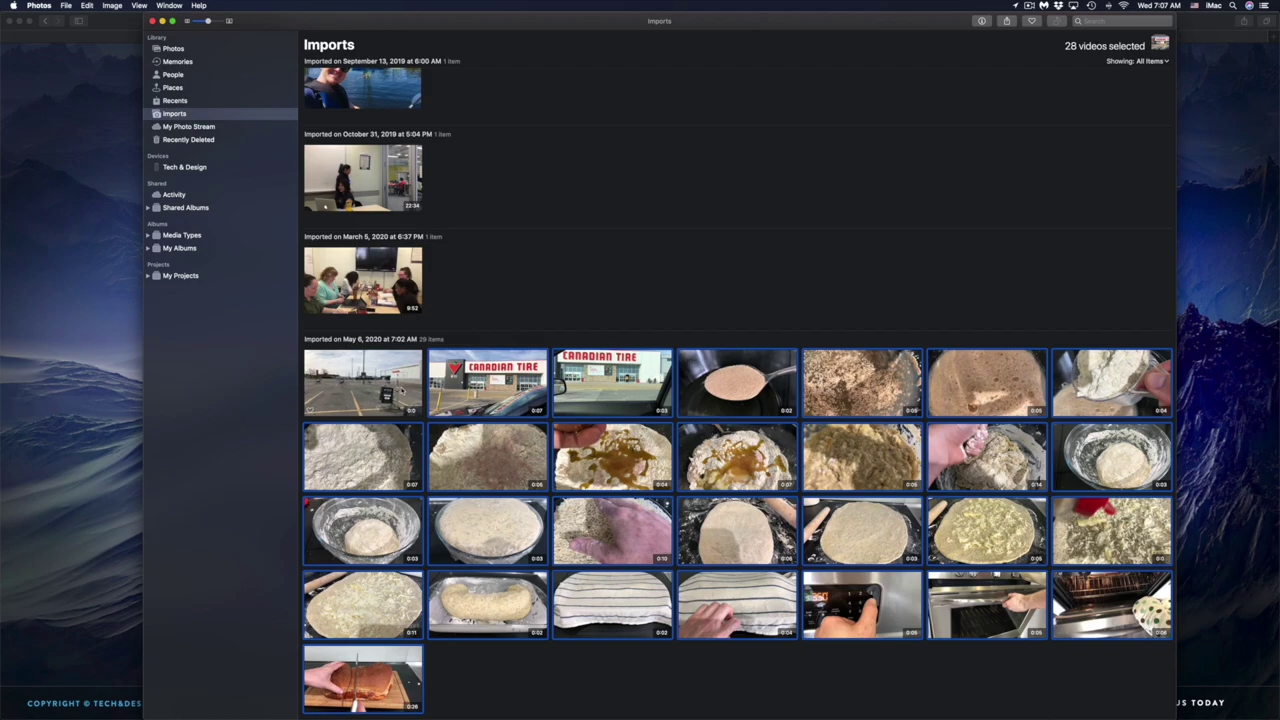
scroll(399, 388, down, 1)
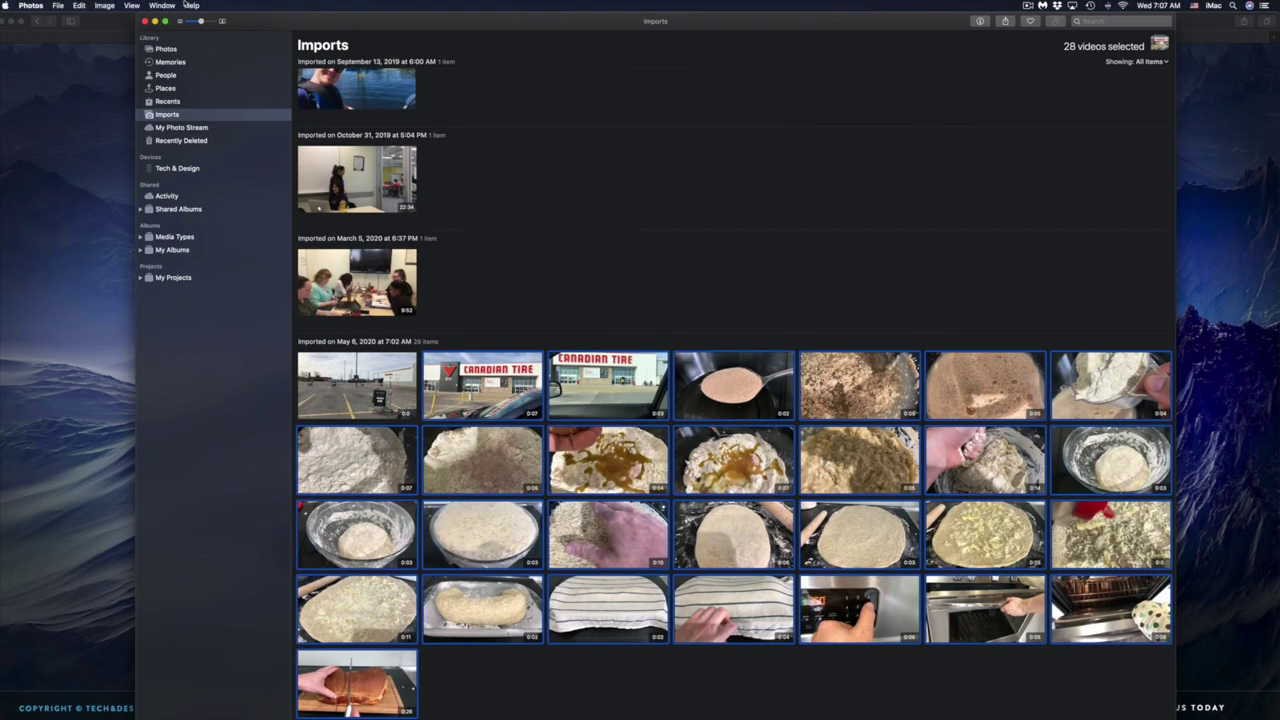
Step: Choose Export Unmodified Original for the 28 selected videos
click(59, 6)
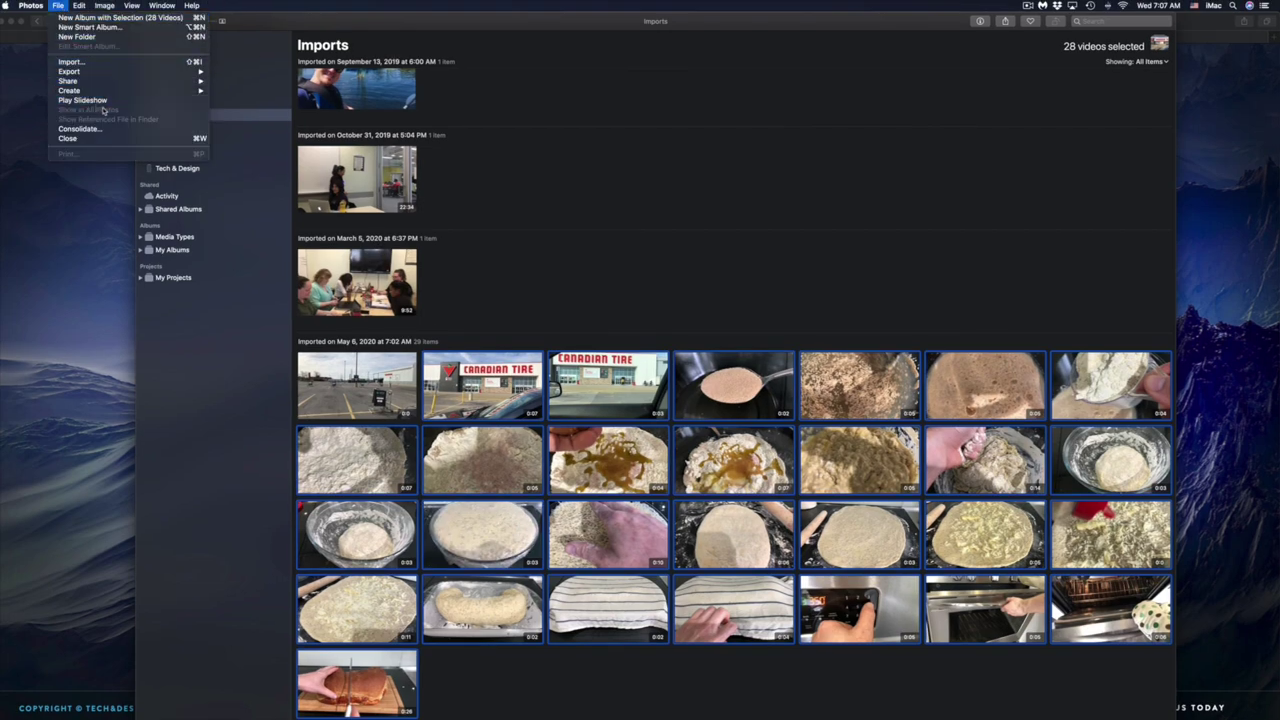
mouse_move(117, 76)
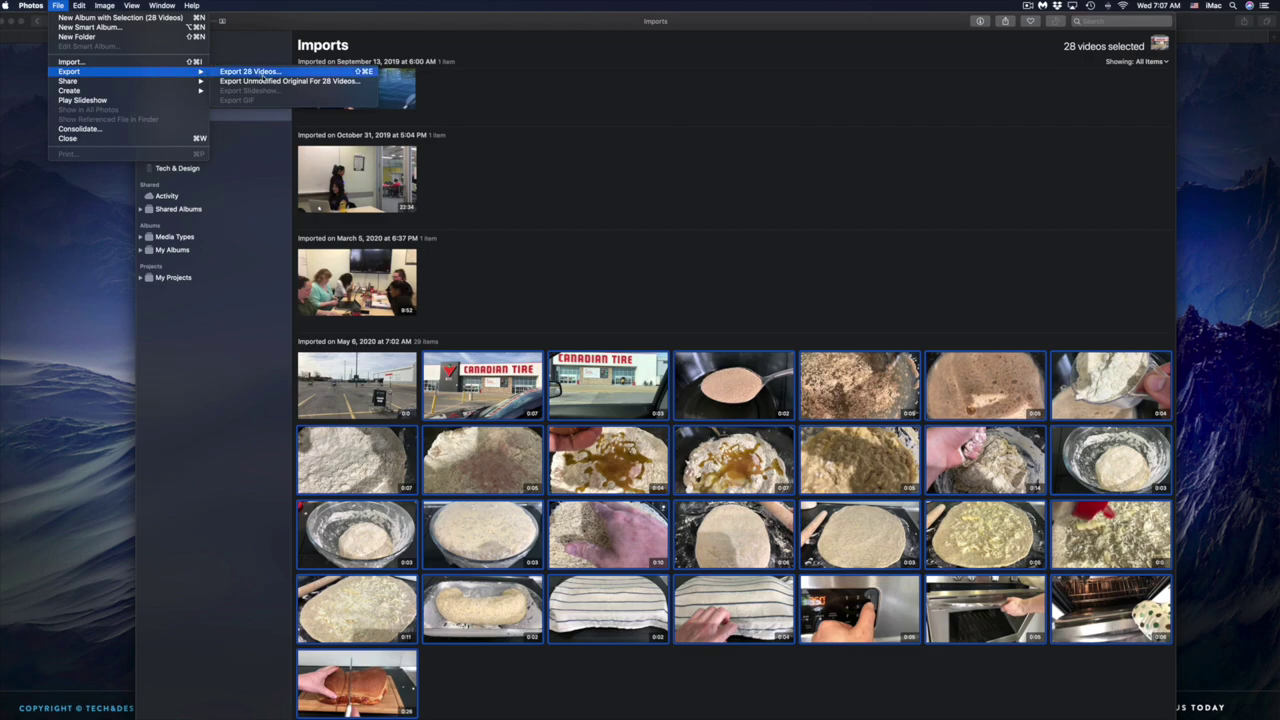
click(271, 84)
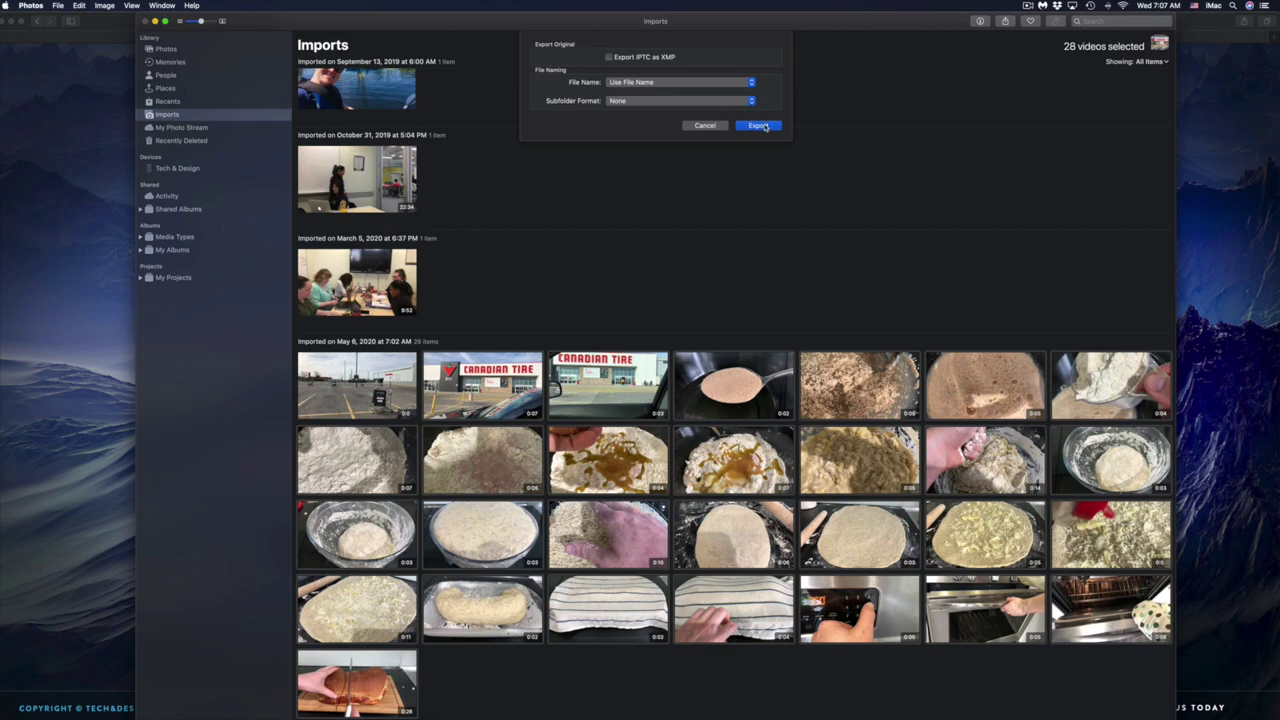
Step: Create a Desktop folder named 'viodseseadasd' and export the 28 originals into it
click(763, 125)
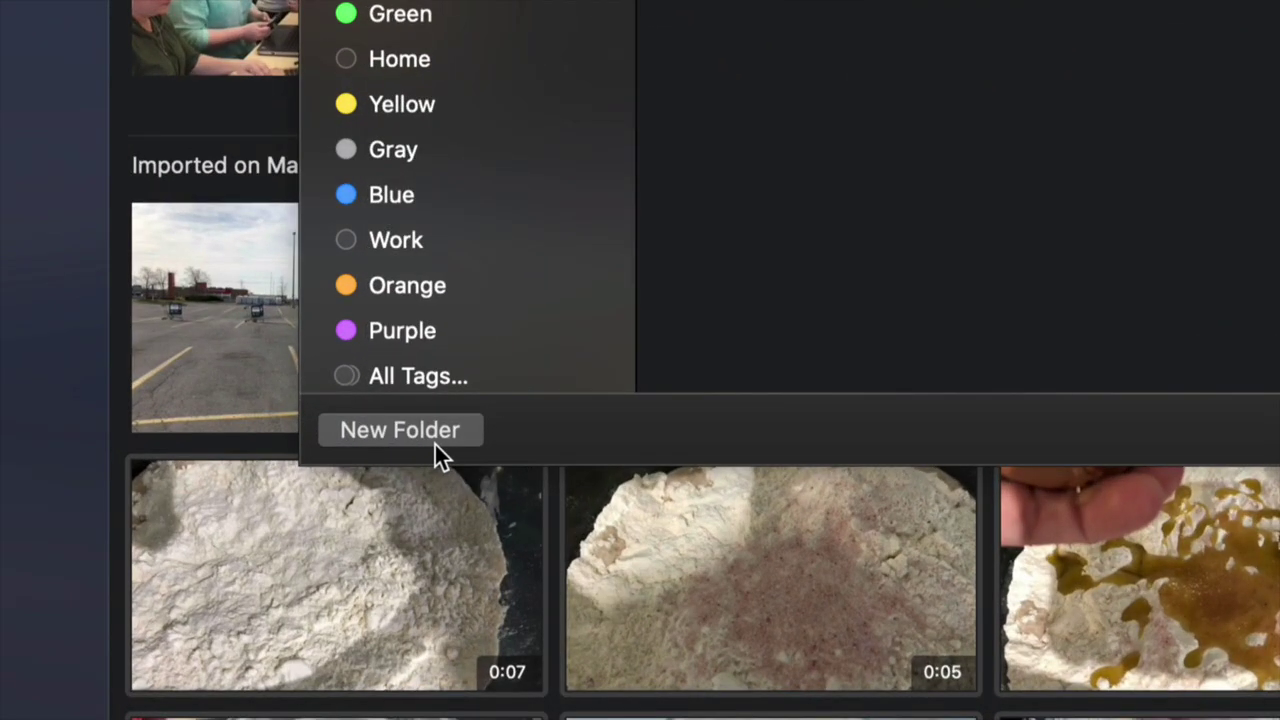
click(419, 434)
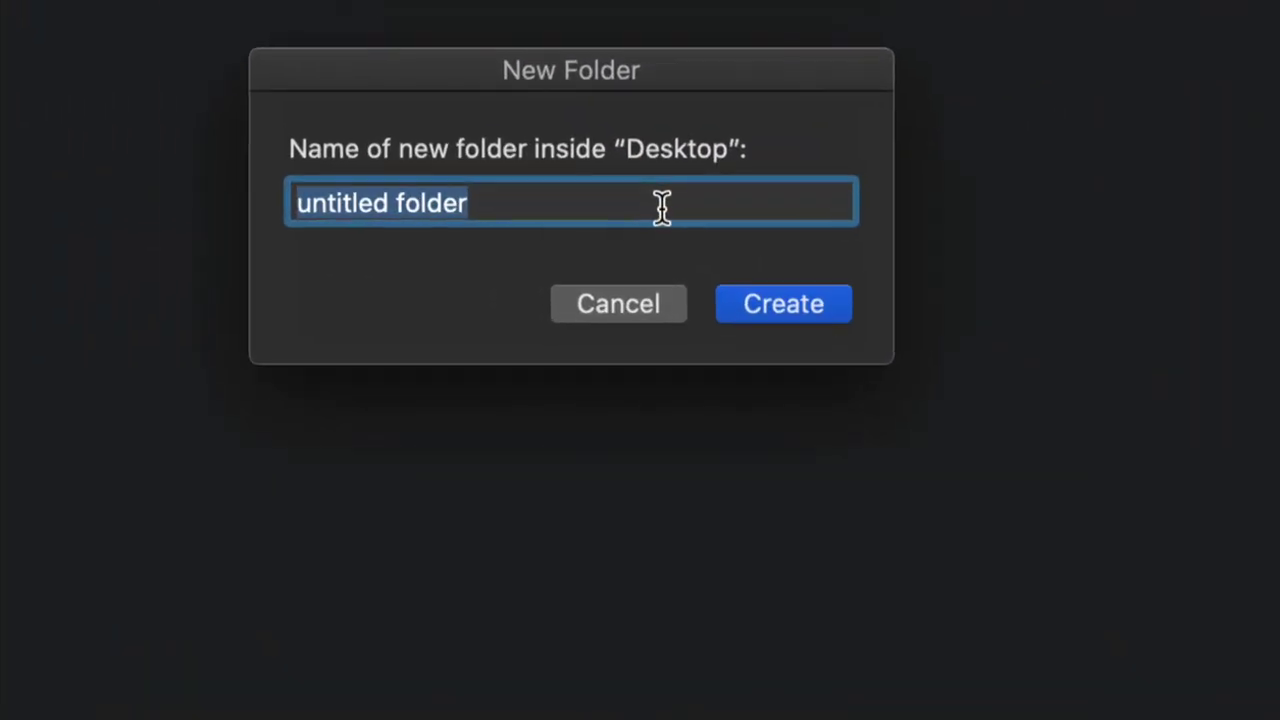
text(viodseseadasd)
click(804, 301)
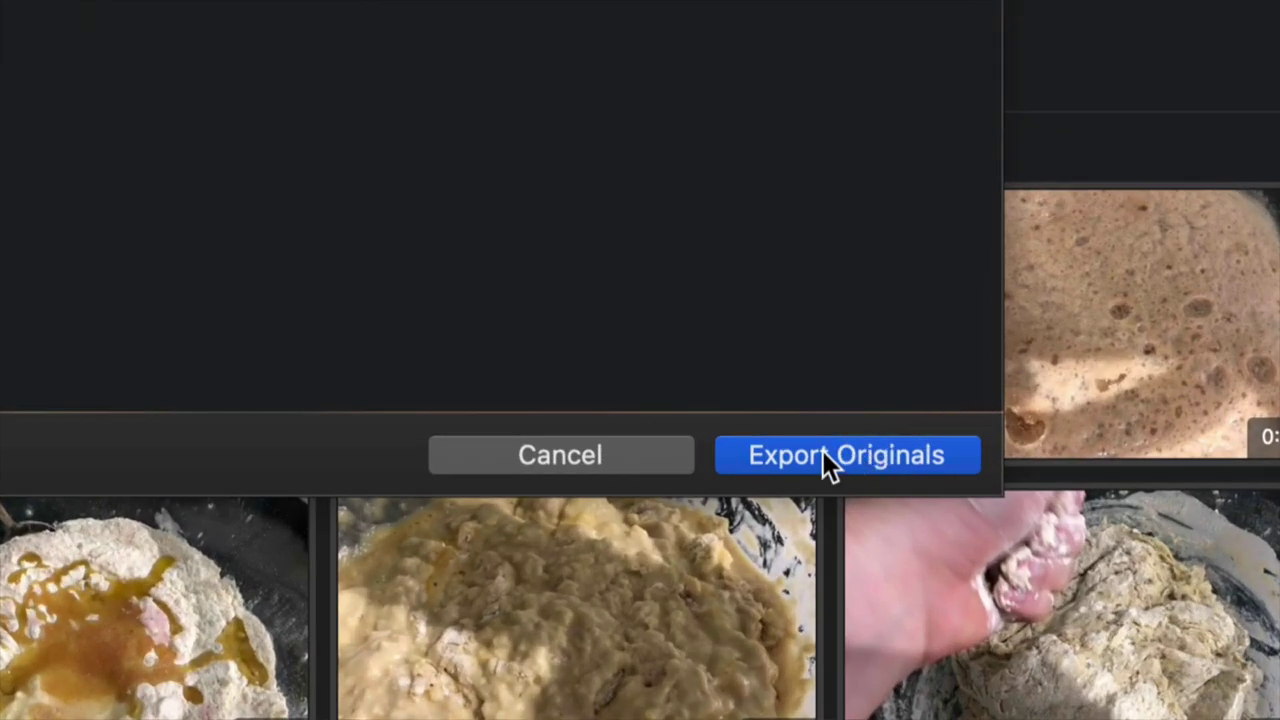
click(823, 455)
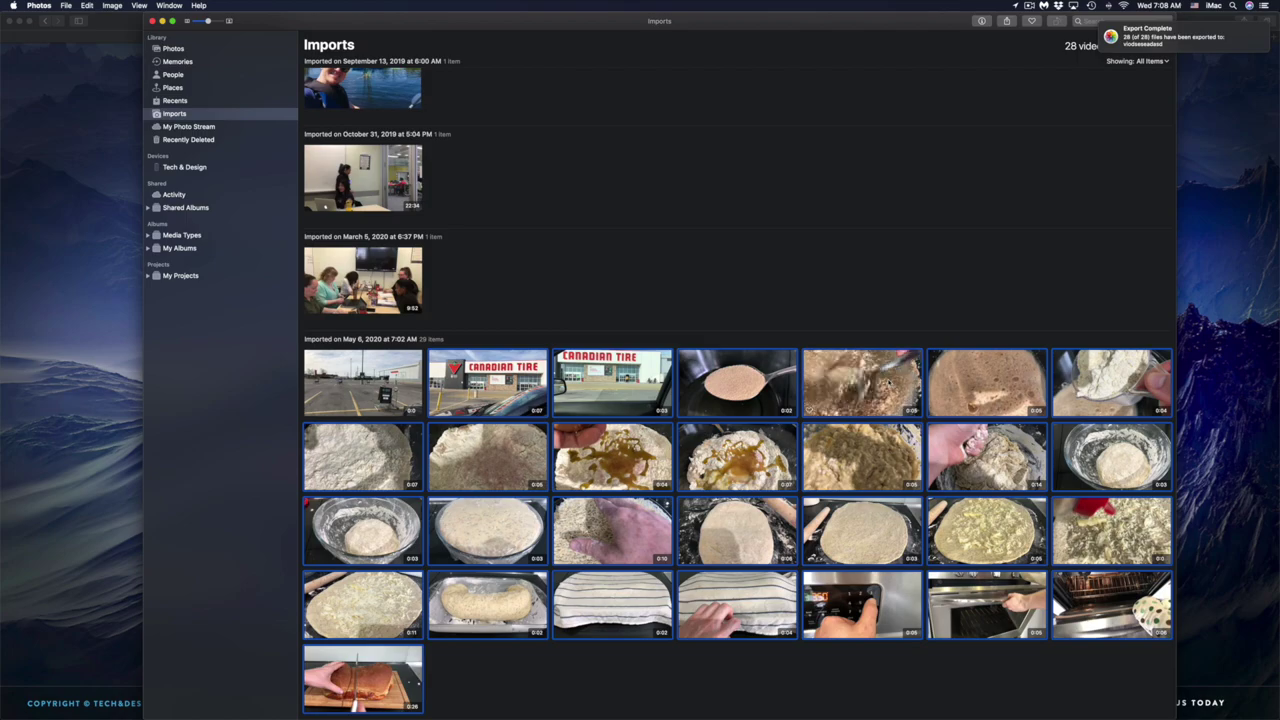
mouse_move(1249, 21)
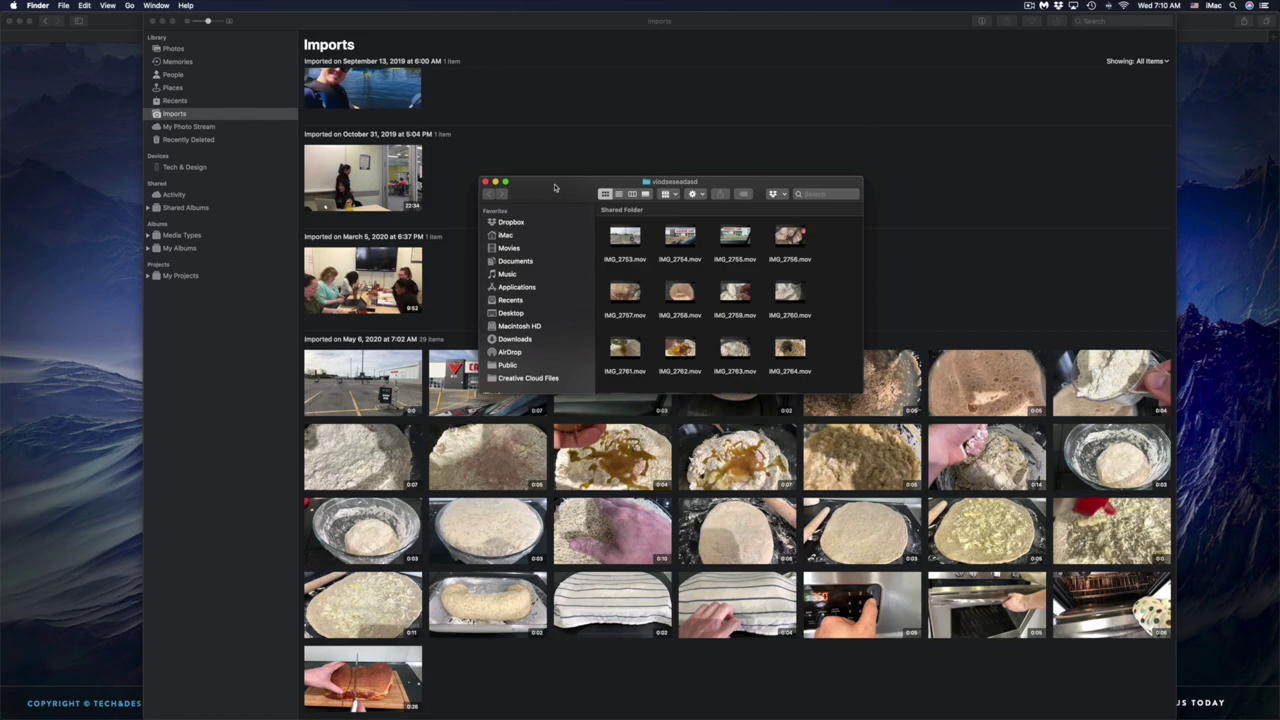
Step: Enlarge the folder window and confirm in Get Info that IMG_2776.mov is 3840×2160
drag(555, 187, 506, 227)
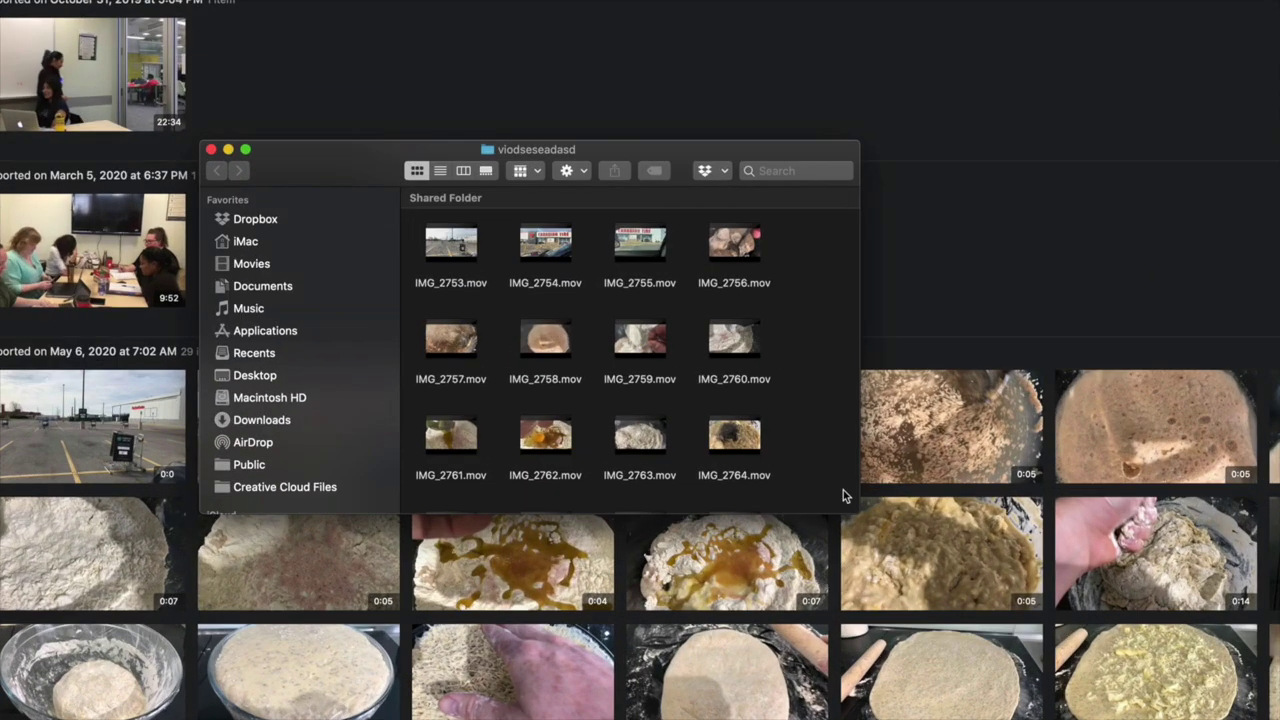
drag(855, 502, 1055, 697)
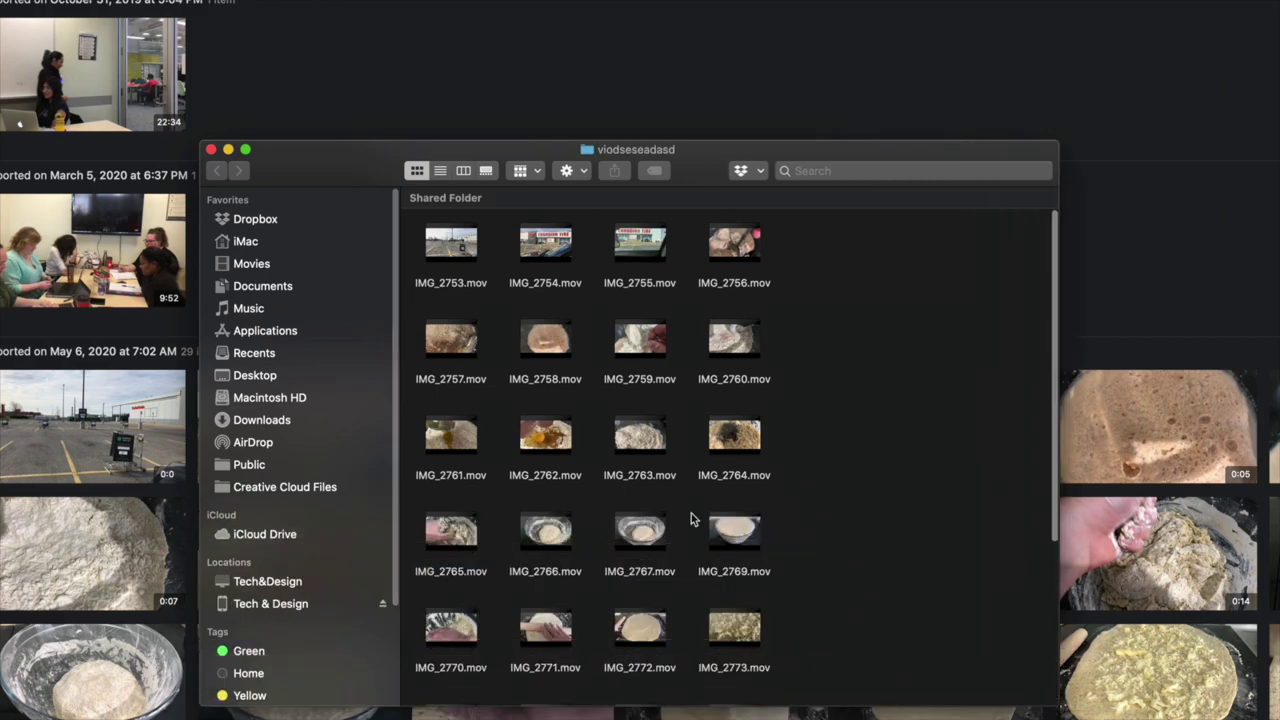
scroll(690, 519, down, 5)
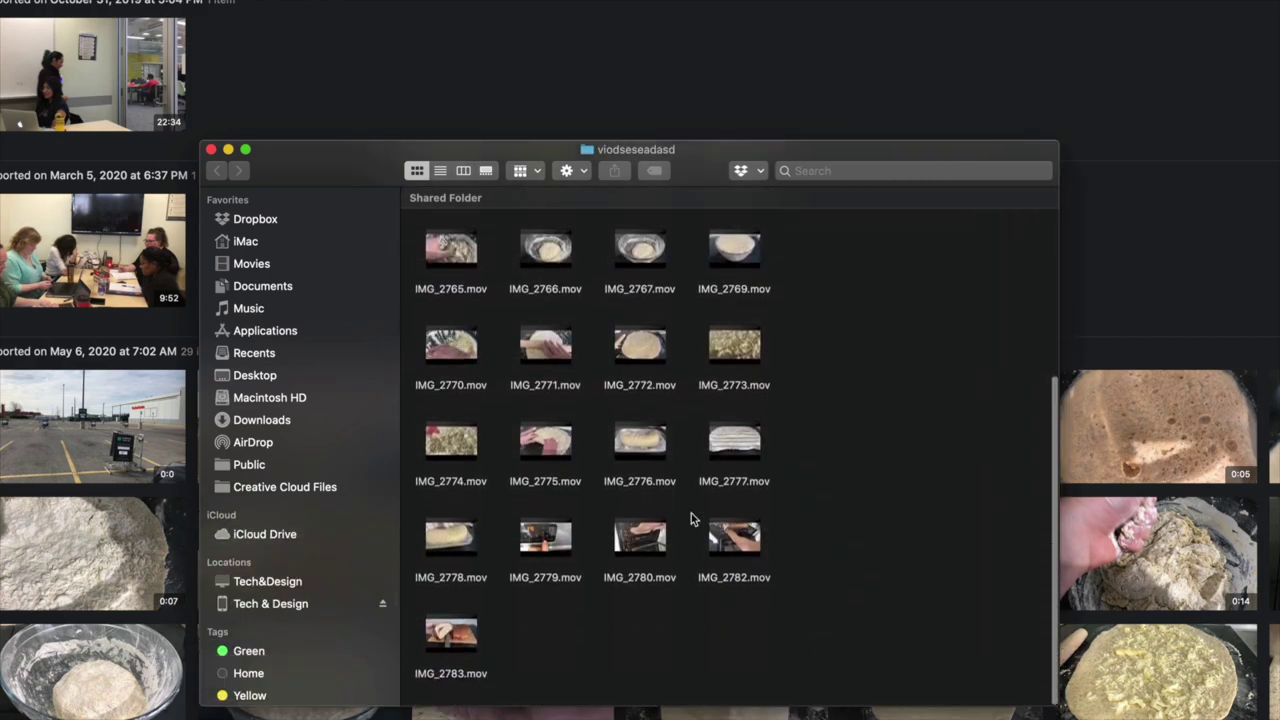
right_click(661, 457)
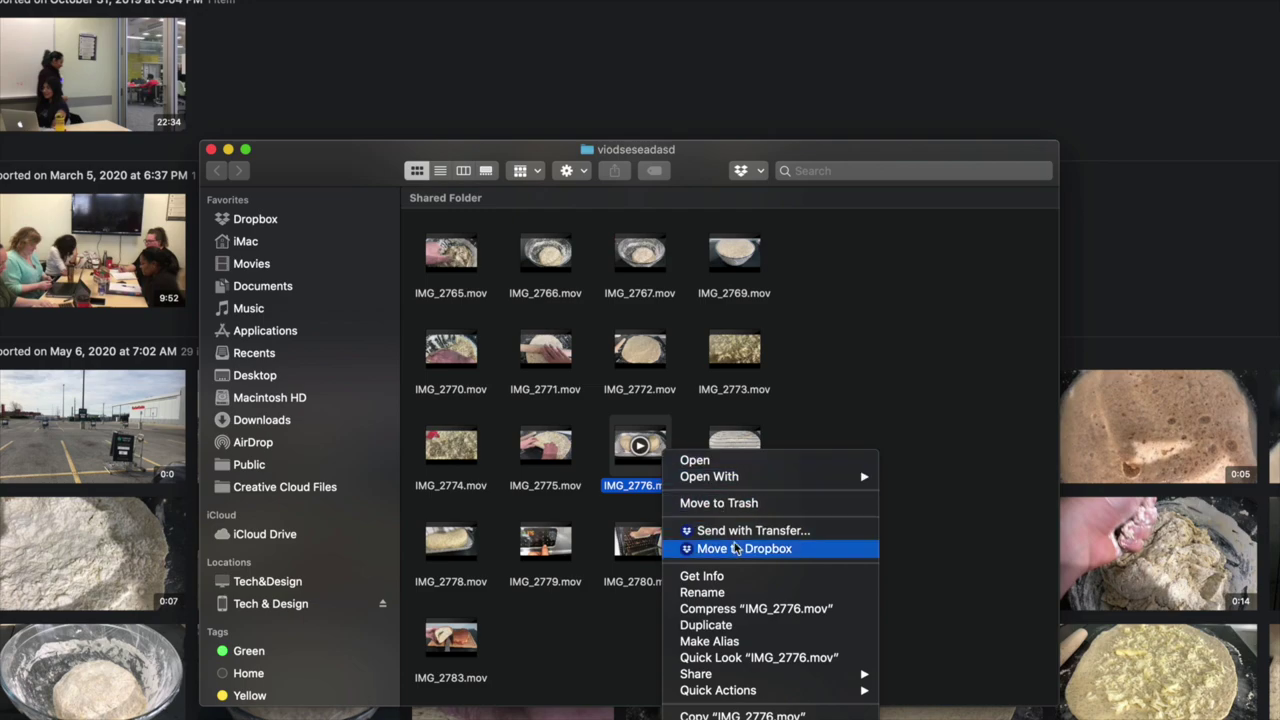
click(740, 578)
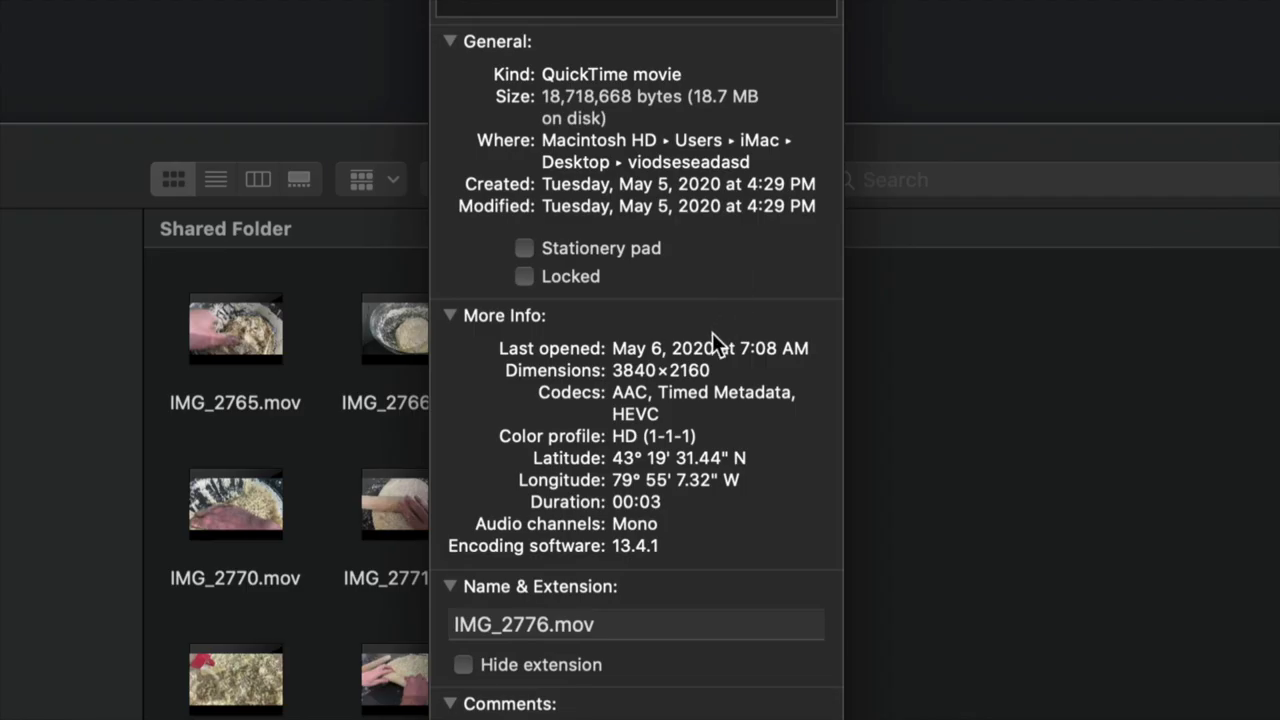
mouse_move(506, 371)
mouse_down()
mouse_move(718, 370)
mouse_move(530, 373)
mouse_up()
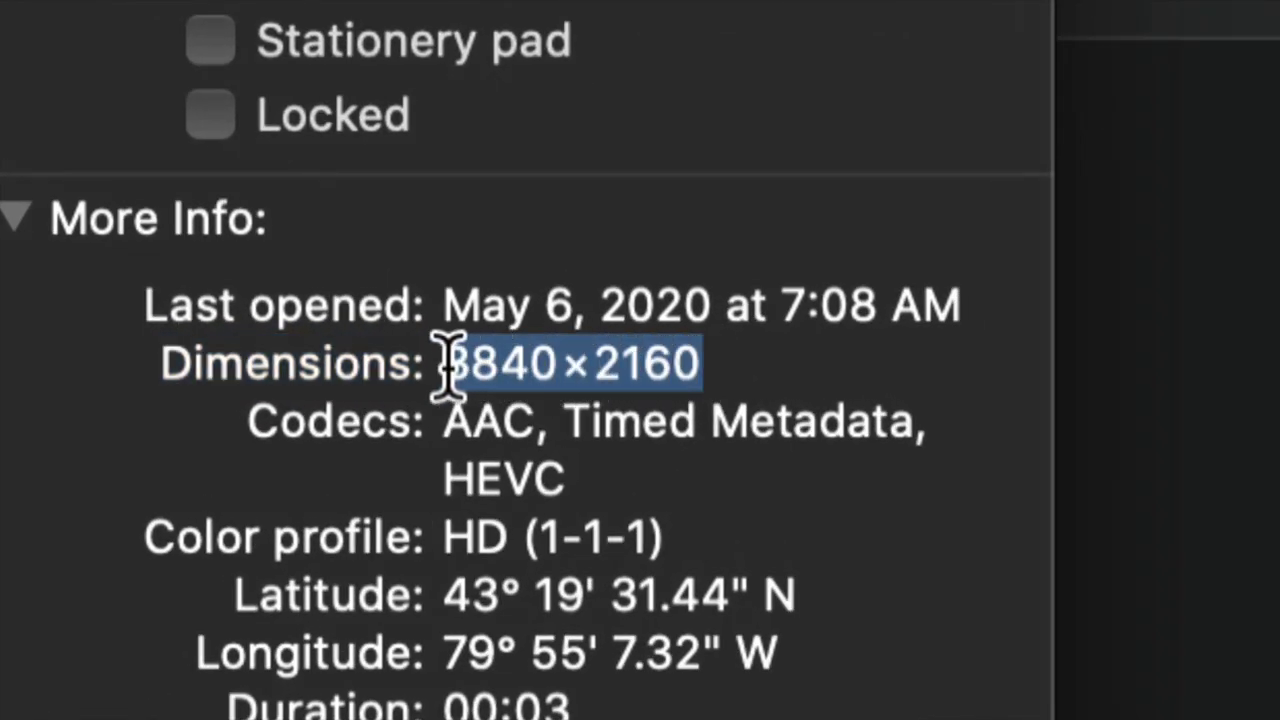
drag(448, 365, 437, 358)
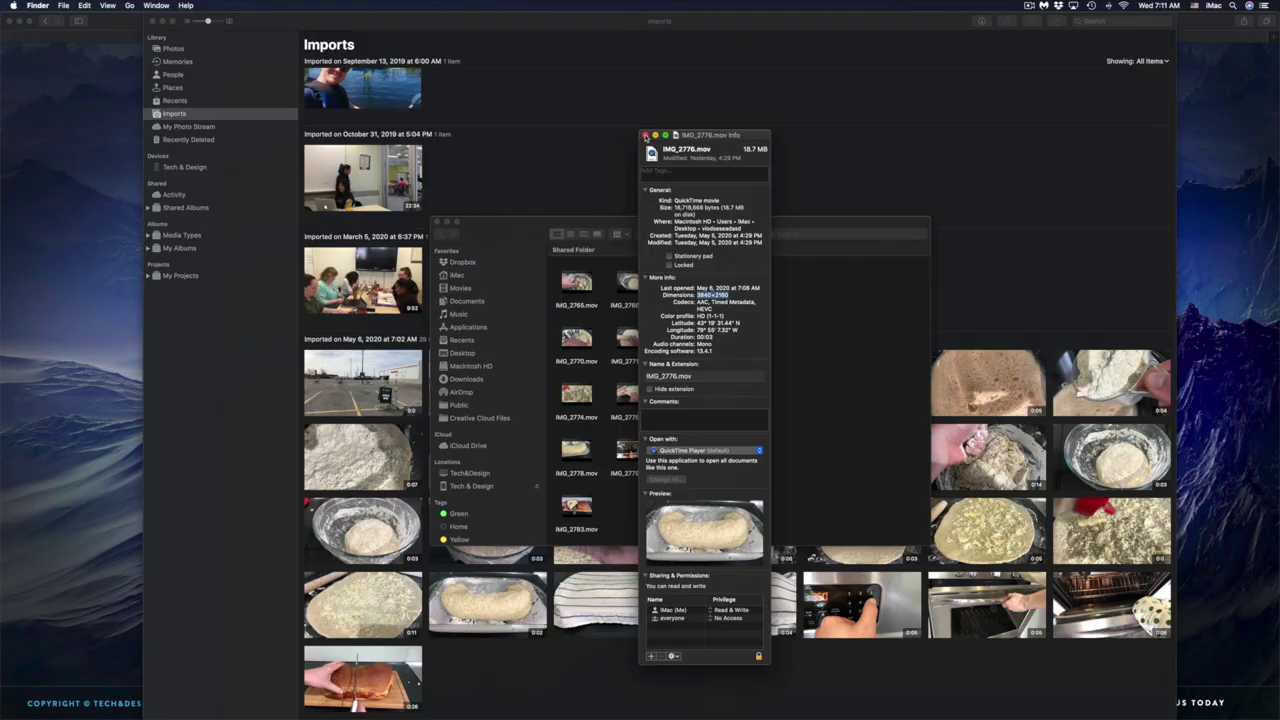
click(646, 135)
mouse_move(695, 410)
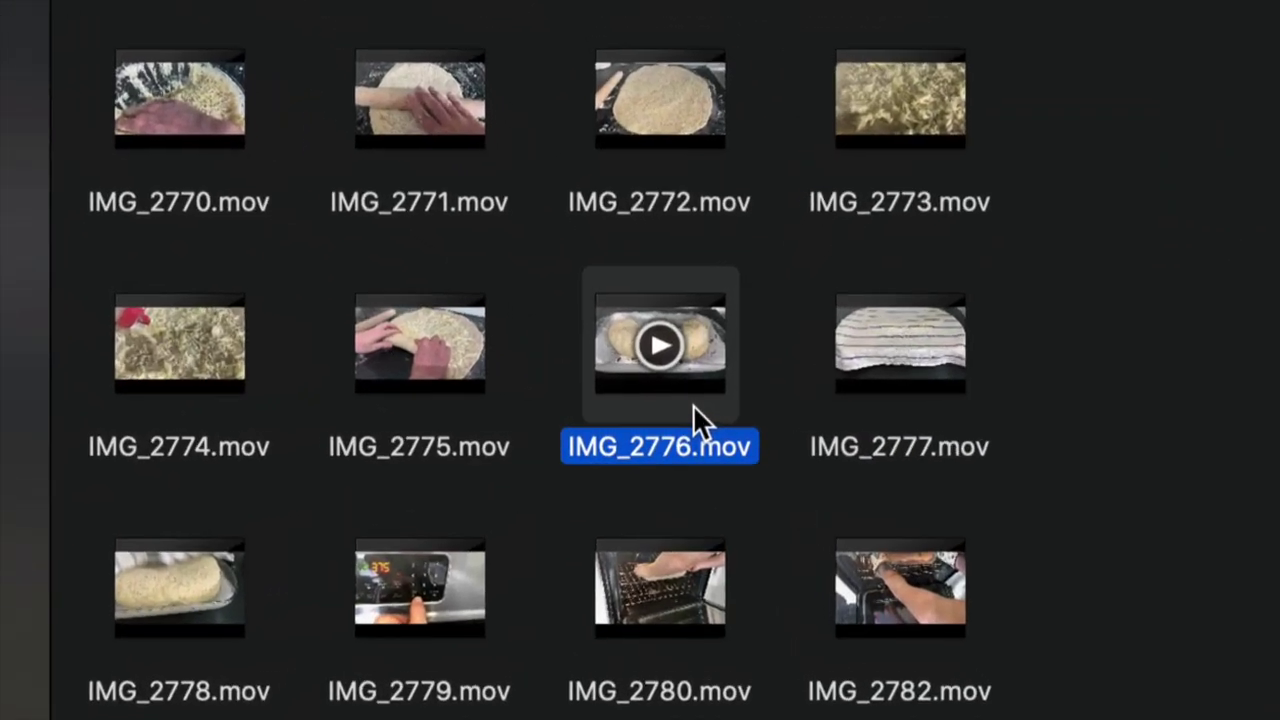
right_click(709, 377)
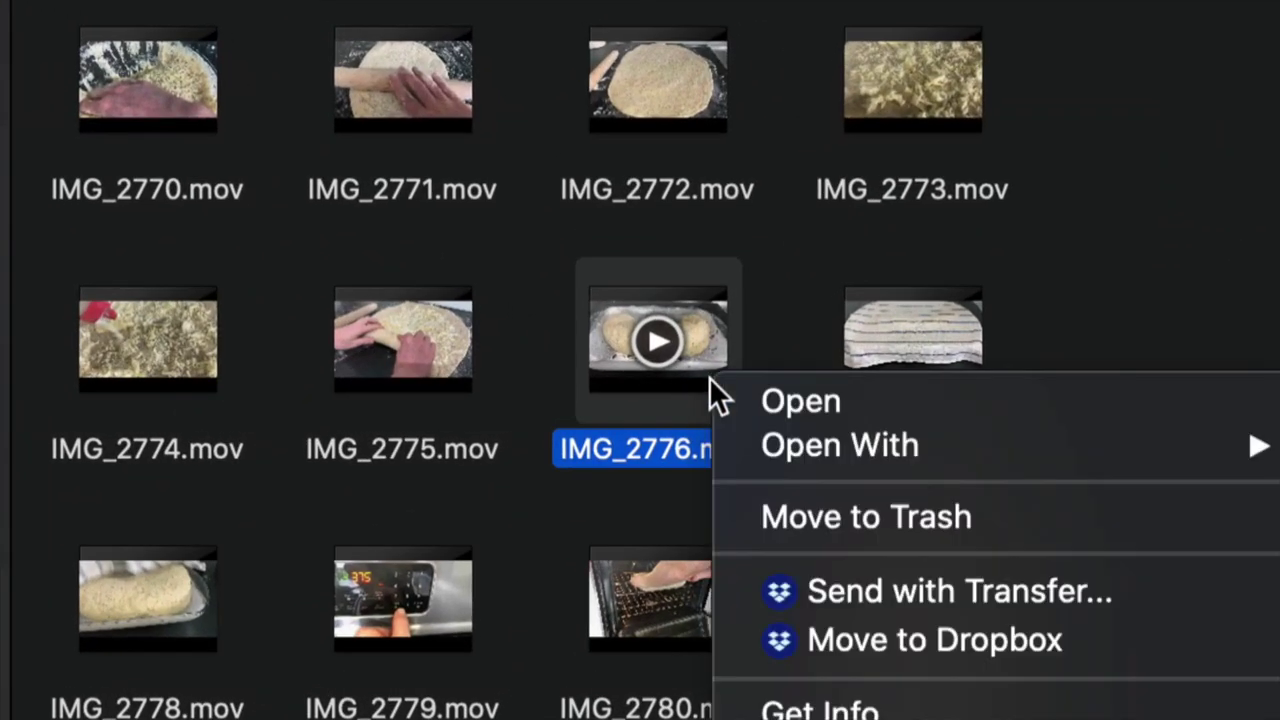